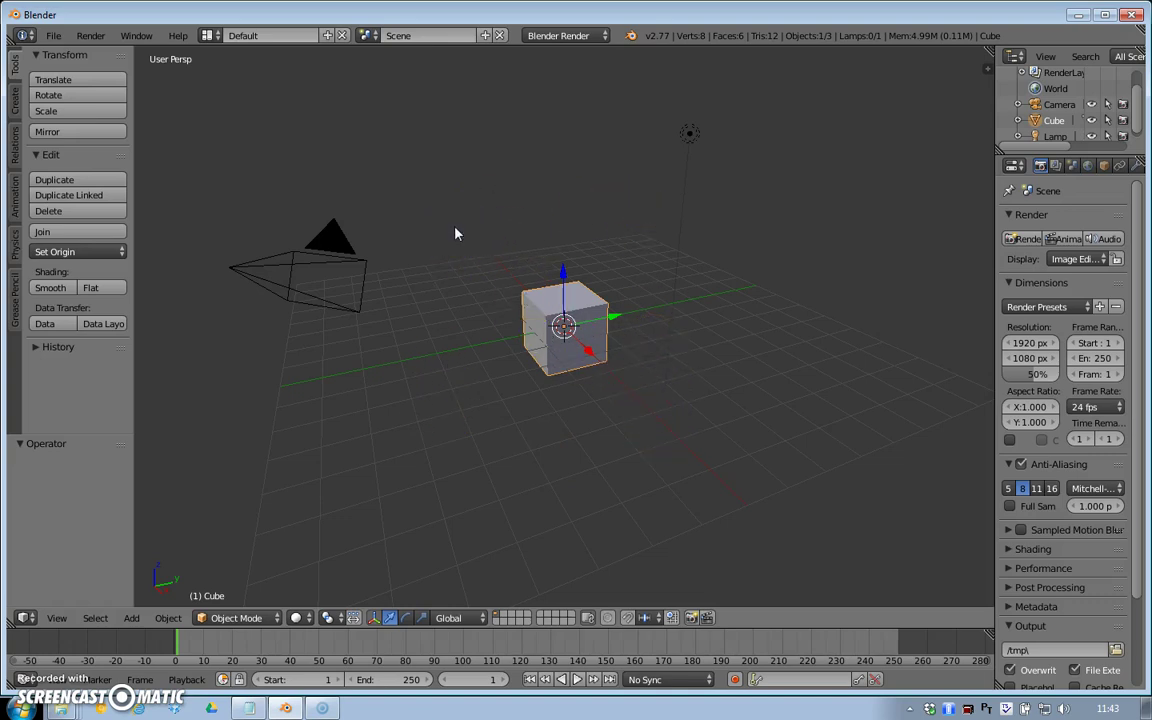
Translate the cube along the Y axis to Y = 5.000.
{"action": "right_click", "coordinate": [422, 226]}
{"action": "middle_click_drag", "start_coordinate": [390, 410], "coordinate": [307, 415]}
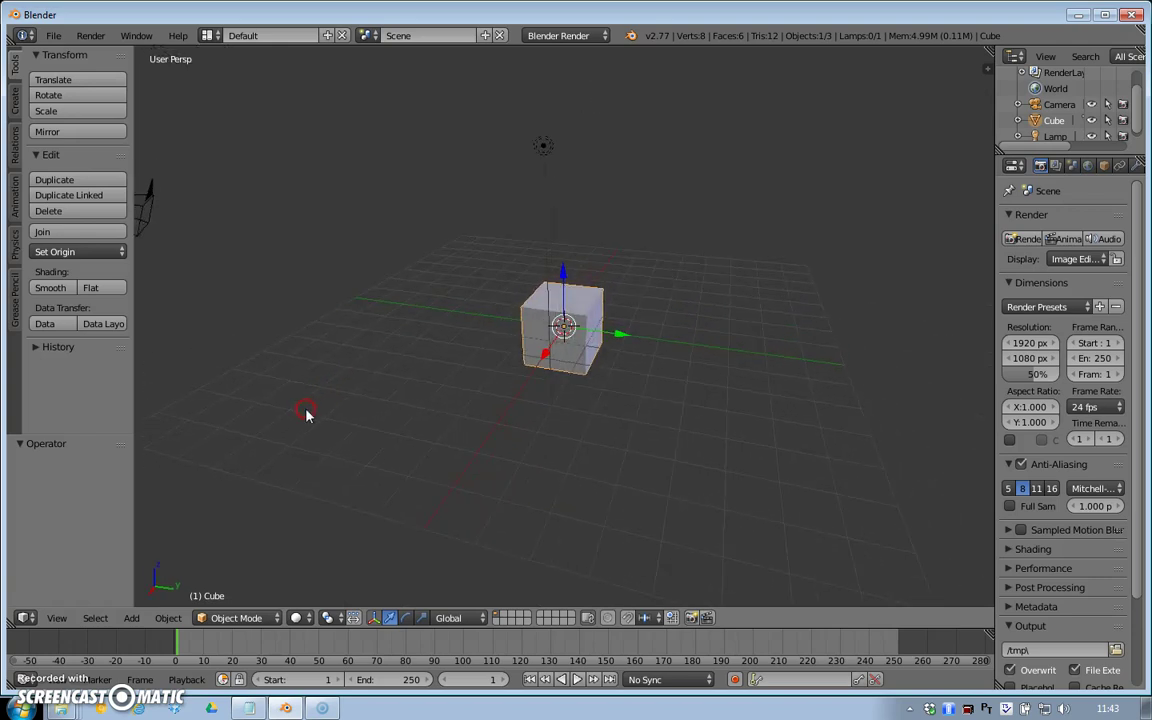
{"action": "mouse_move", "coordinate": [363, 441]}
{"action": "left_mouse_down"}
{"action": "mouse_move", "coordinate": [656, 352]}
{"action": "mouse_move", "coordinate": [640, 368]}
{"action": "mouse_move", "coordinate": [566, 306]}
{"action": "left_mouse_up"}
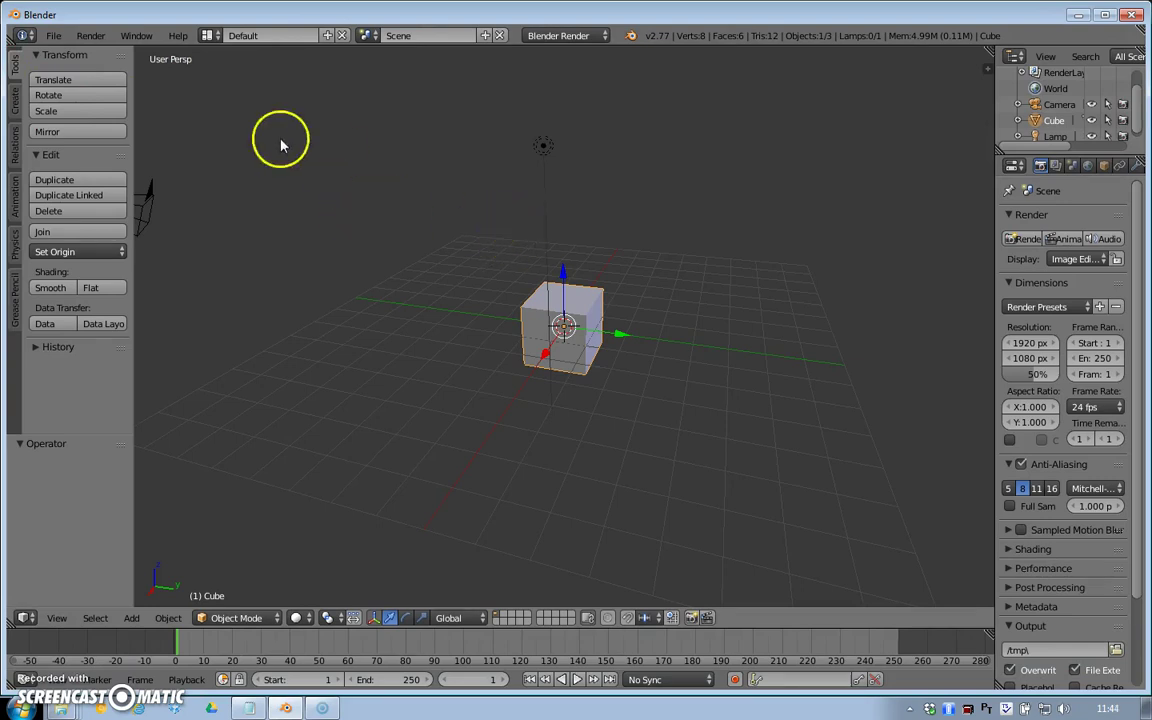
{"action": "left_click", "coordinate": [95, 80]}
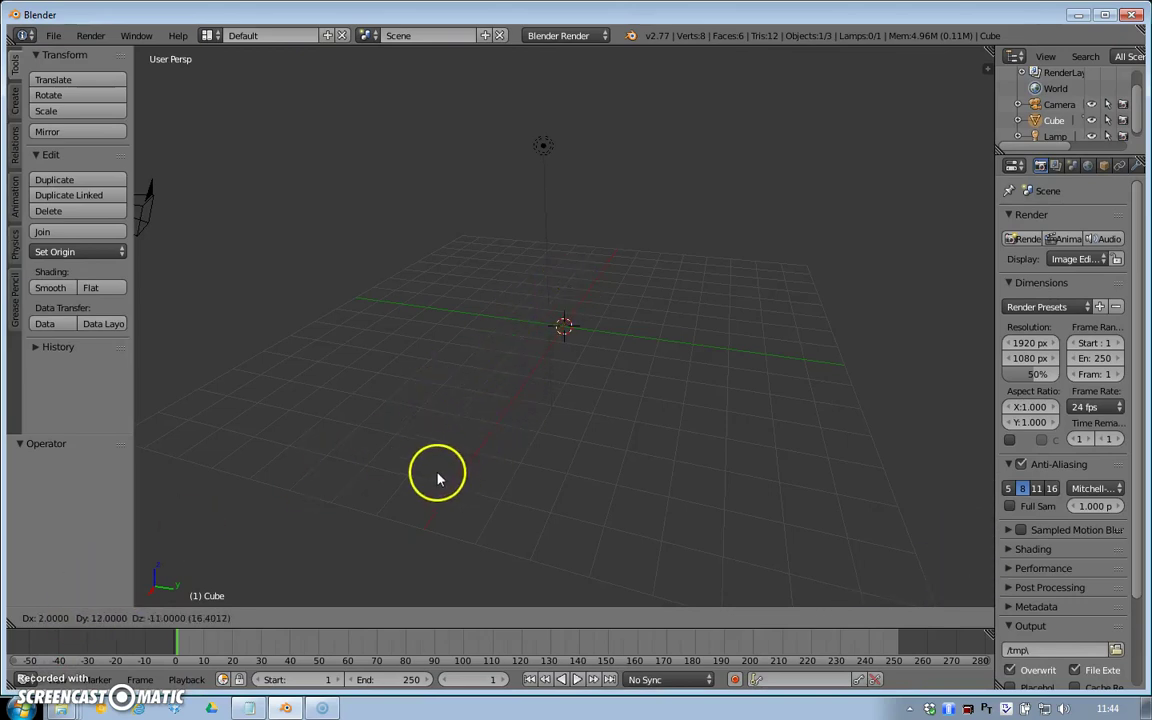
{"action": "key", "text": "x"}
{"action": "key", "text": "x"}
{"action": "key", "text": "x"}
{"action": "key", "text": "x"}
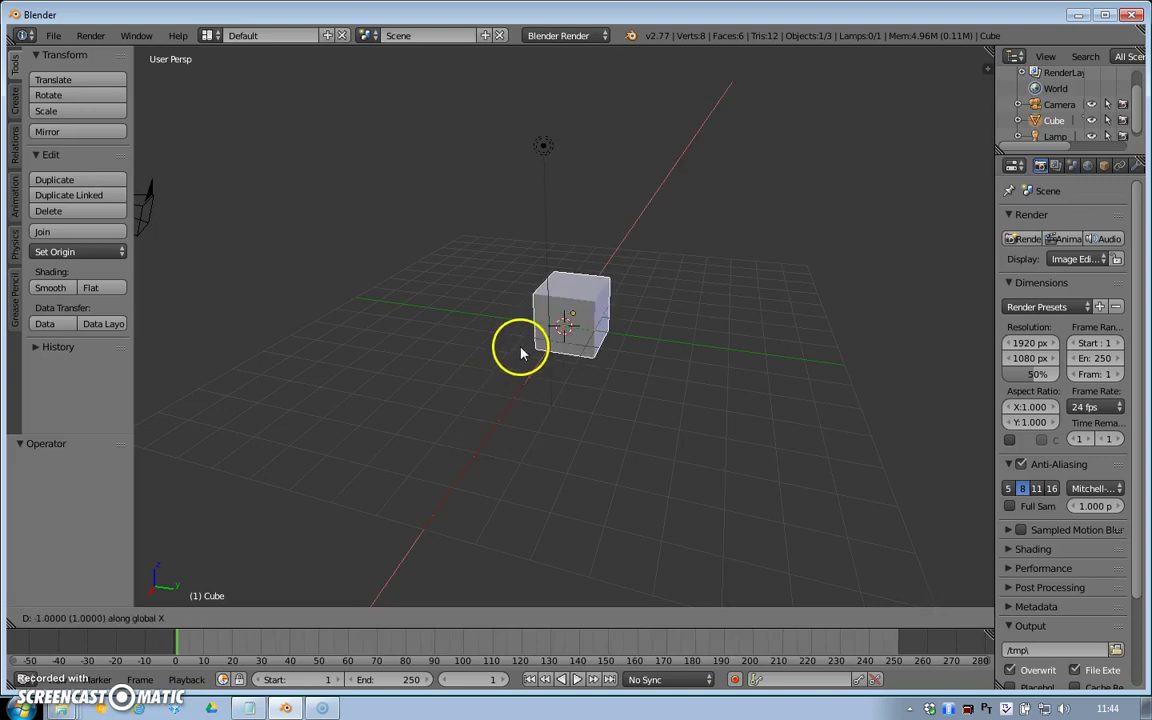
{"action": "key", "text": "x"}
{"action": "key", "text": "x"}
{"action": "key", "text": "x"}
{"action": "key", "text": "x"}
{"action": "key", "text": "x"}
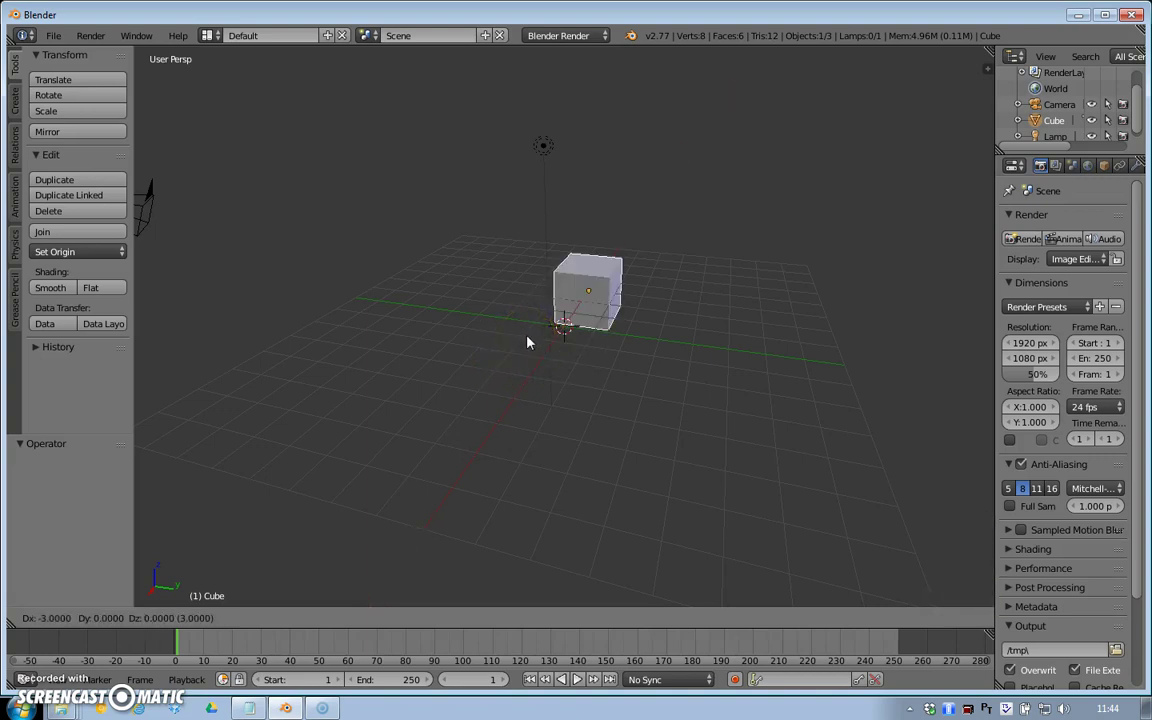
{"action": "middle_click_drag", "start_coordinate": [527, 339], "coordinate": [18, 226]}
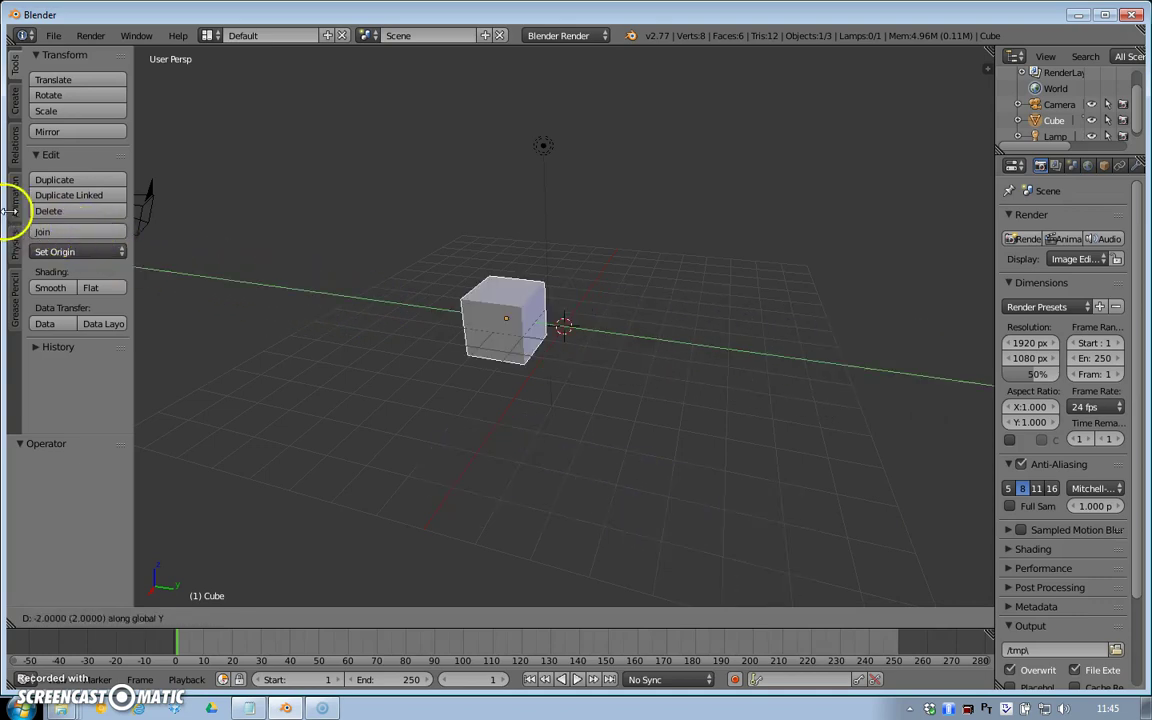
{"action": "key", "text": "y"}
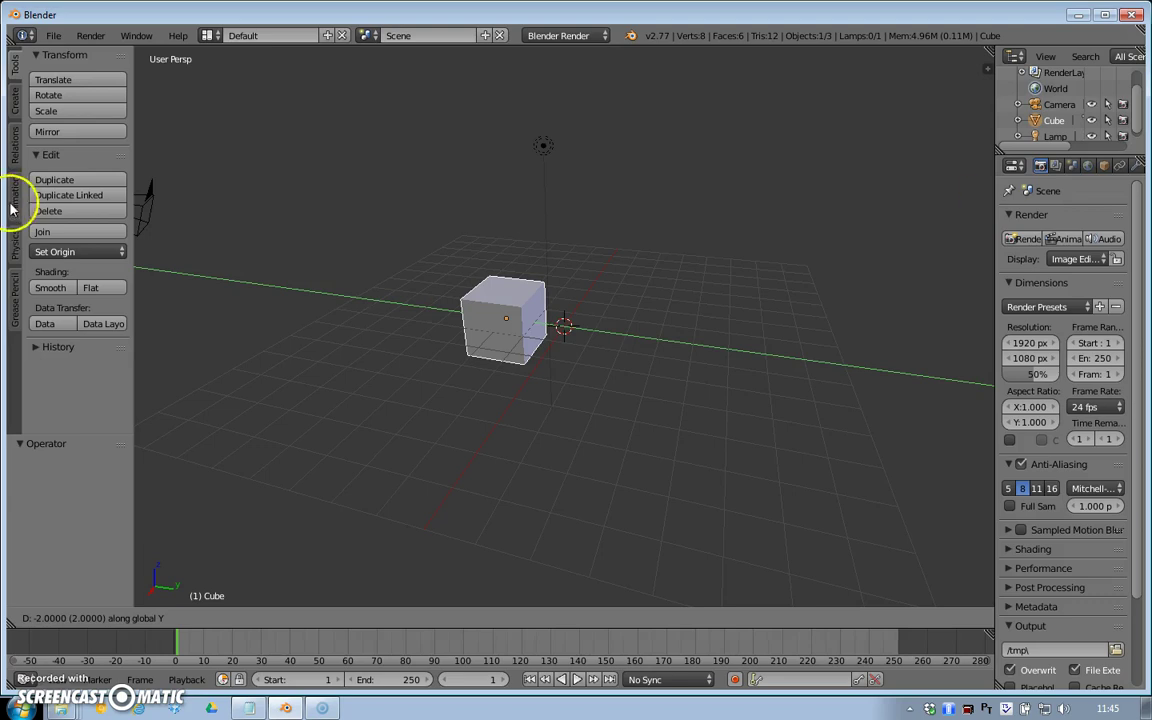
{"action": "left_click", "coordinate": [246, 240]}
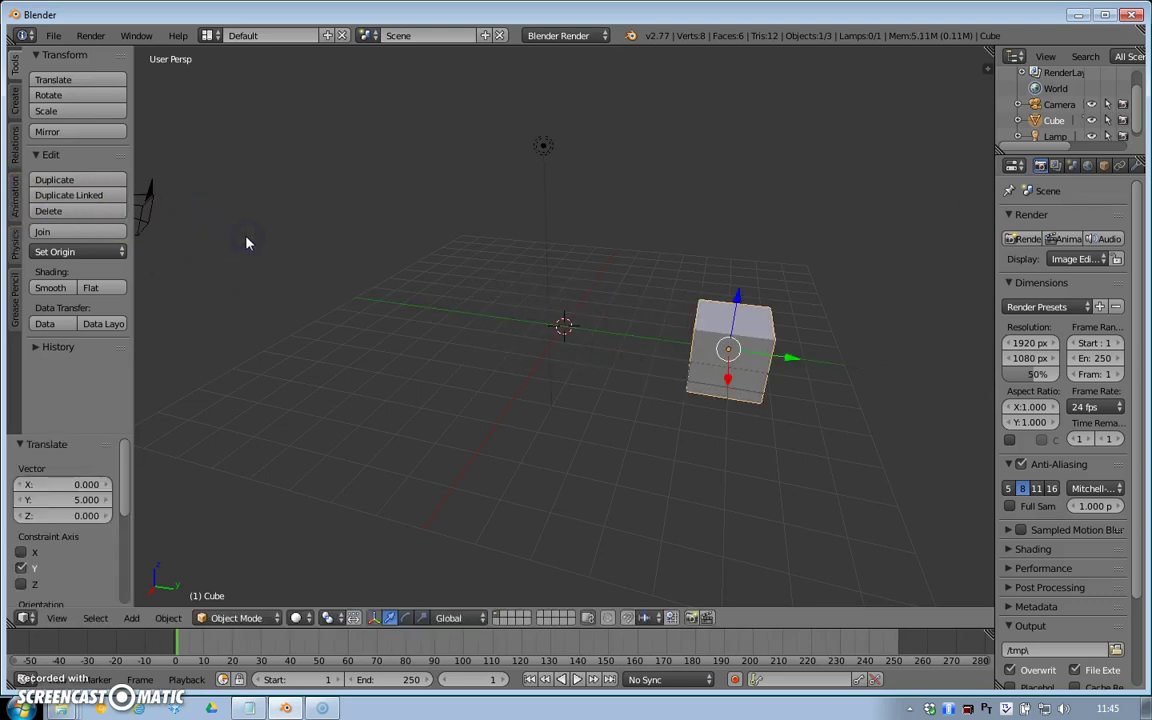
{"action": "right_click", "coordinate": [392, 296]}
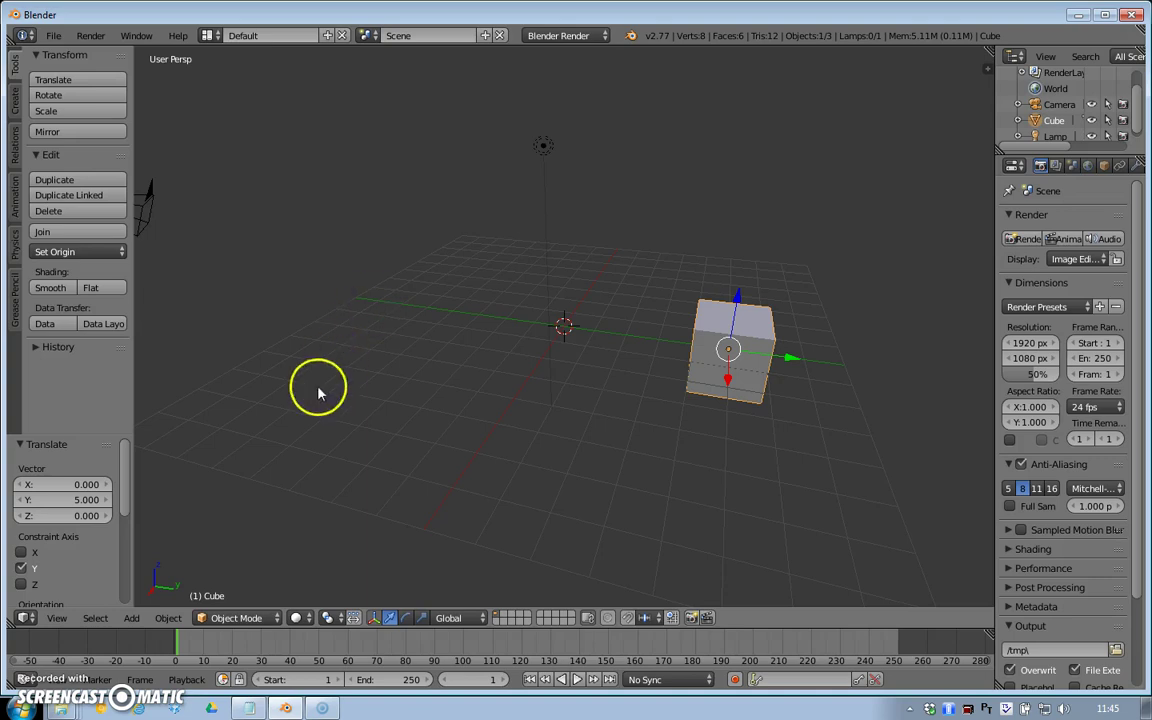
{"action": "left_click", "coordinate": [57, 618]}
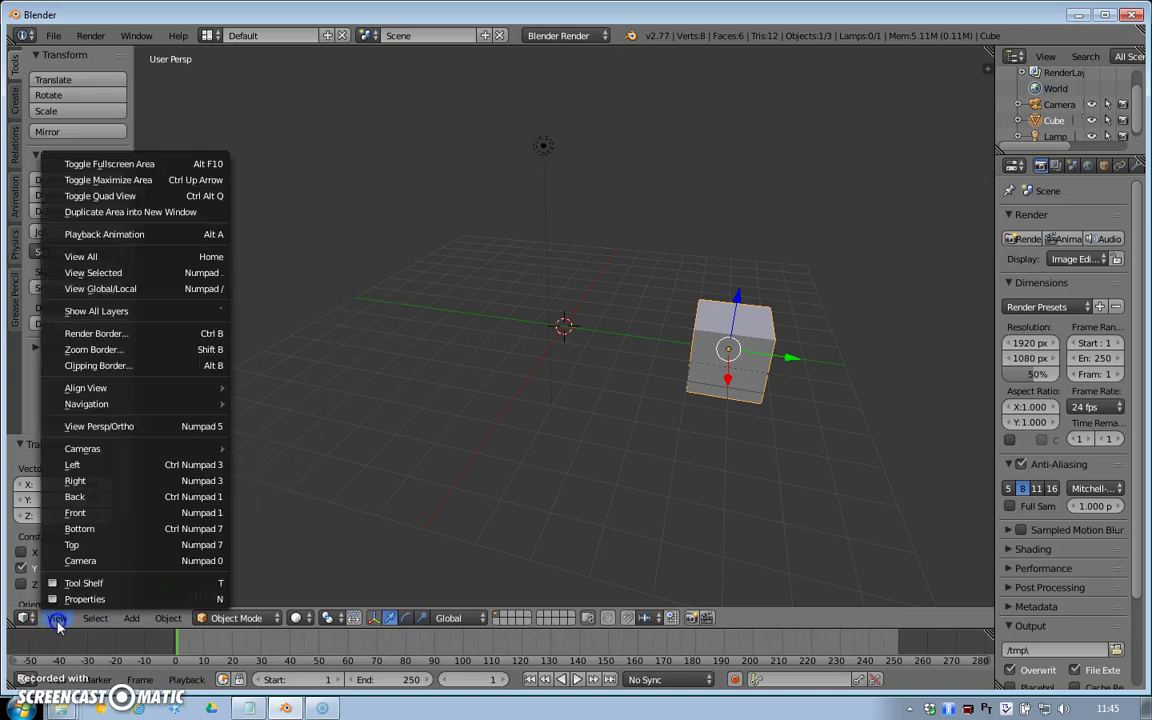
{"action": "left_click_drag", "start_coordinate": [128, 540], "coordinate": [118, 203]}
{"action": "left_click", "coordinate": [117, 197]}
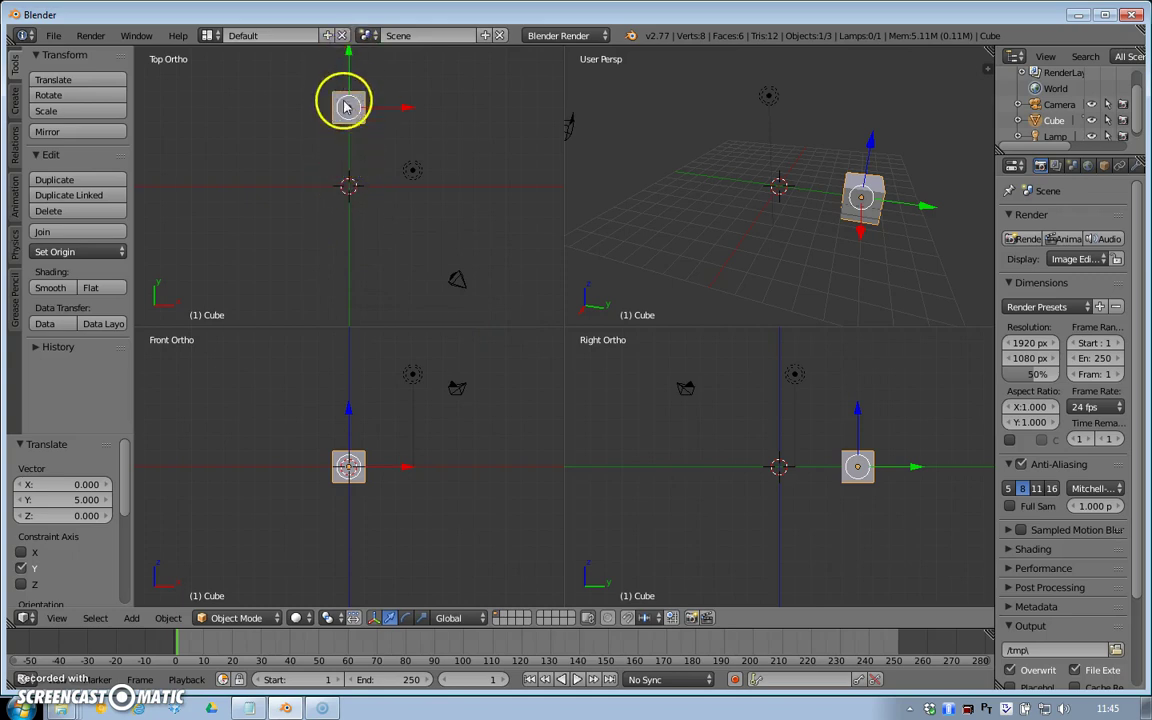
{"action": "left_click", "coordinate": [88, 80]}
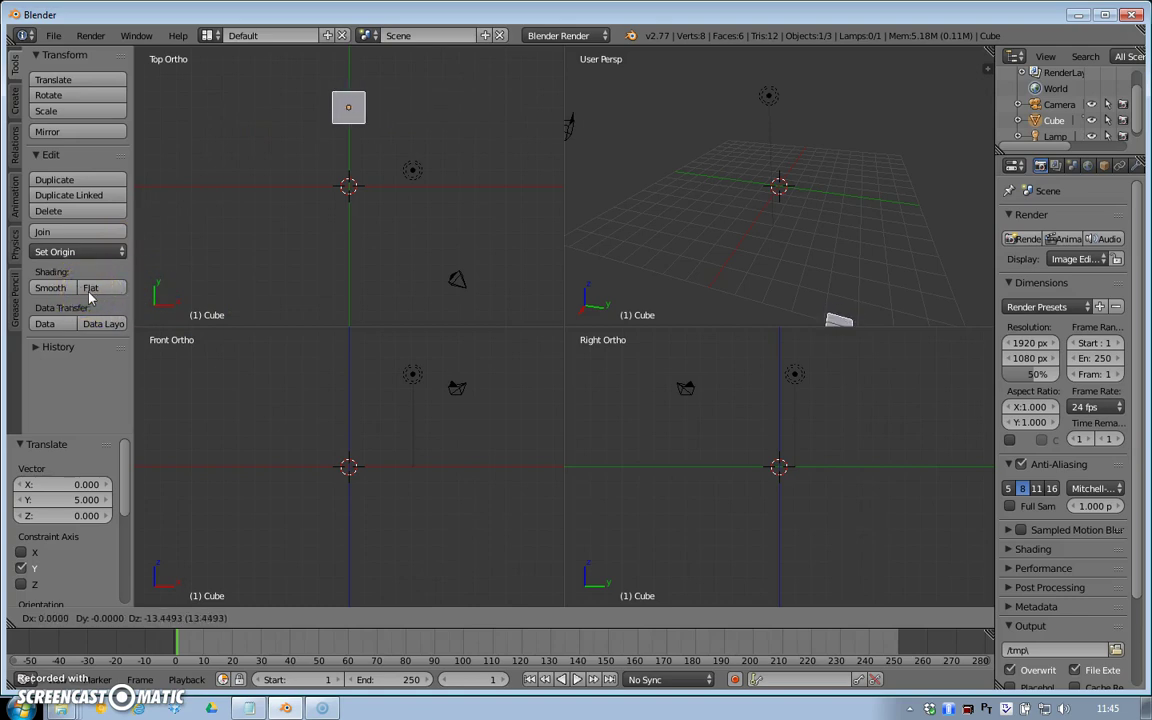
{"action": "key", "text": "y"}
{"action": "key", "text": "y"}
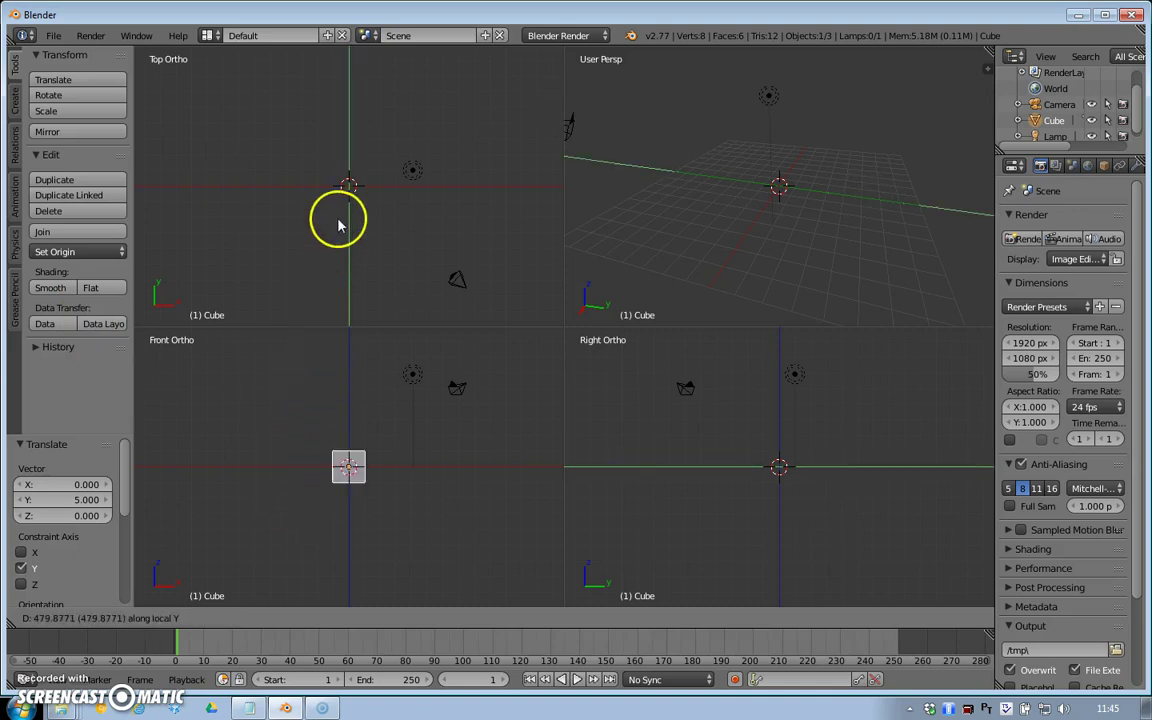
{"action": "key", "text": "y"}
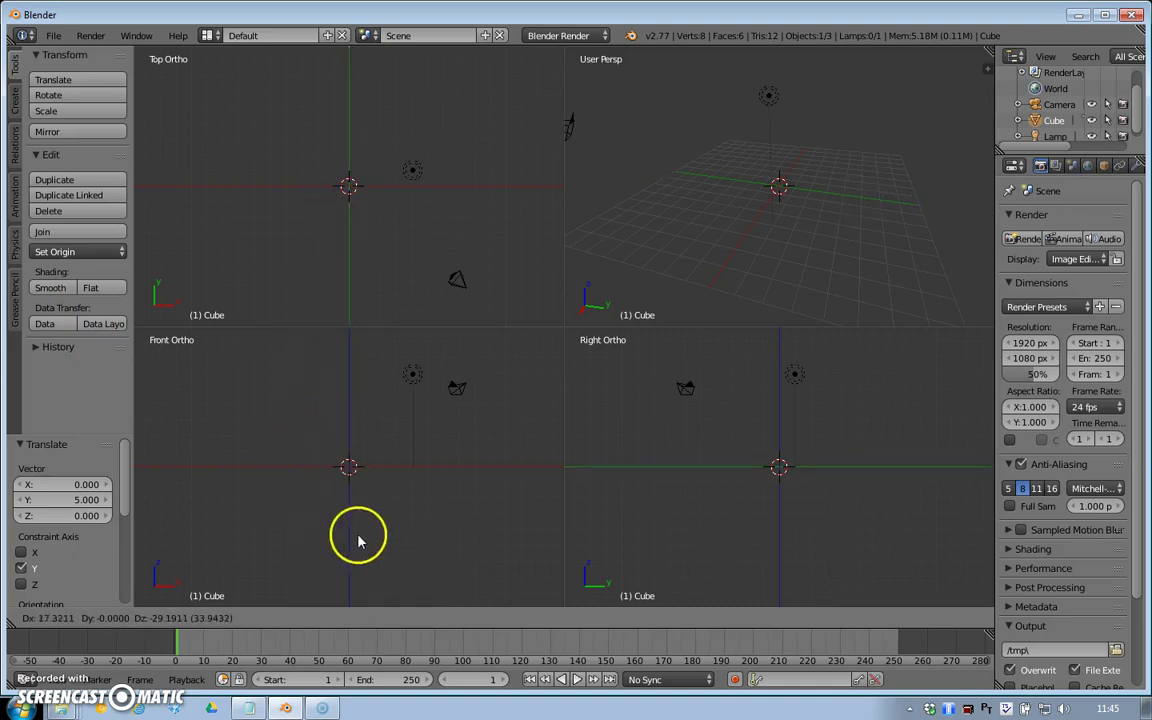
{"action": "key", "text": "y"}
{"action": "key", "text": "y"}
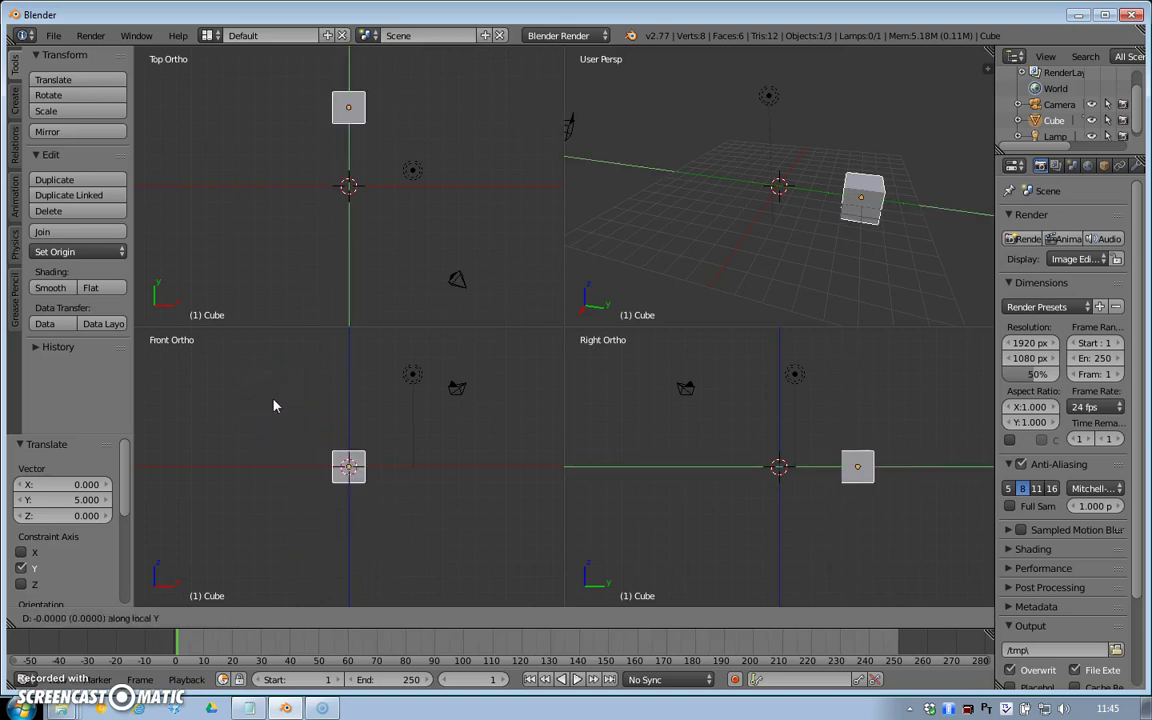
{"action": "left_click", "coordinate": [275, 405]}
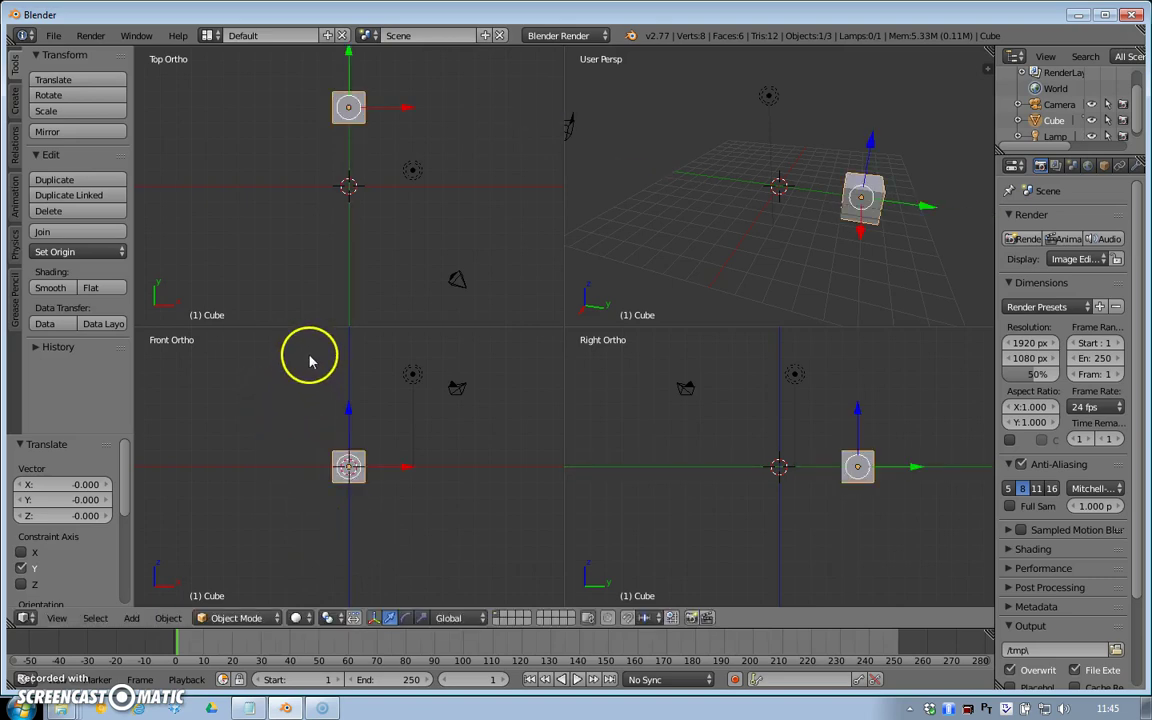
{"action": "left_click", "coordinate": [57, 620]}
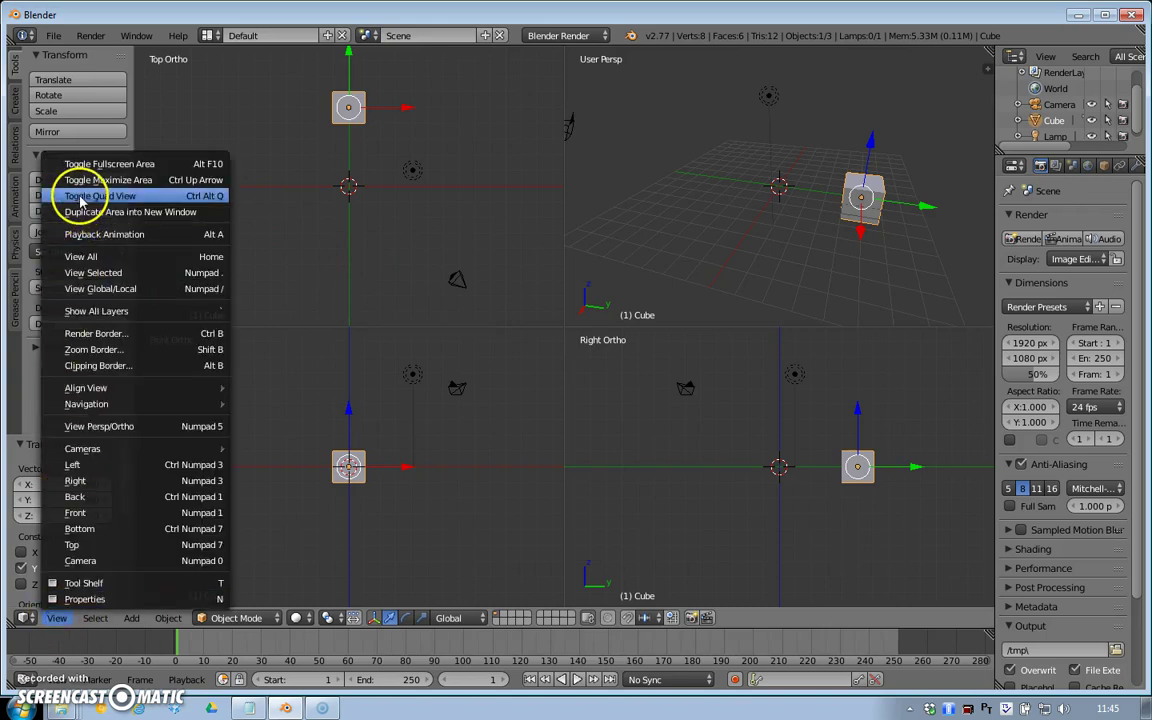
{"action": "left_click", "coordinate": [124, 198]}
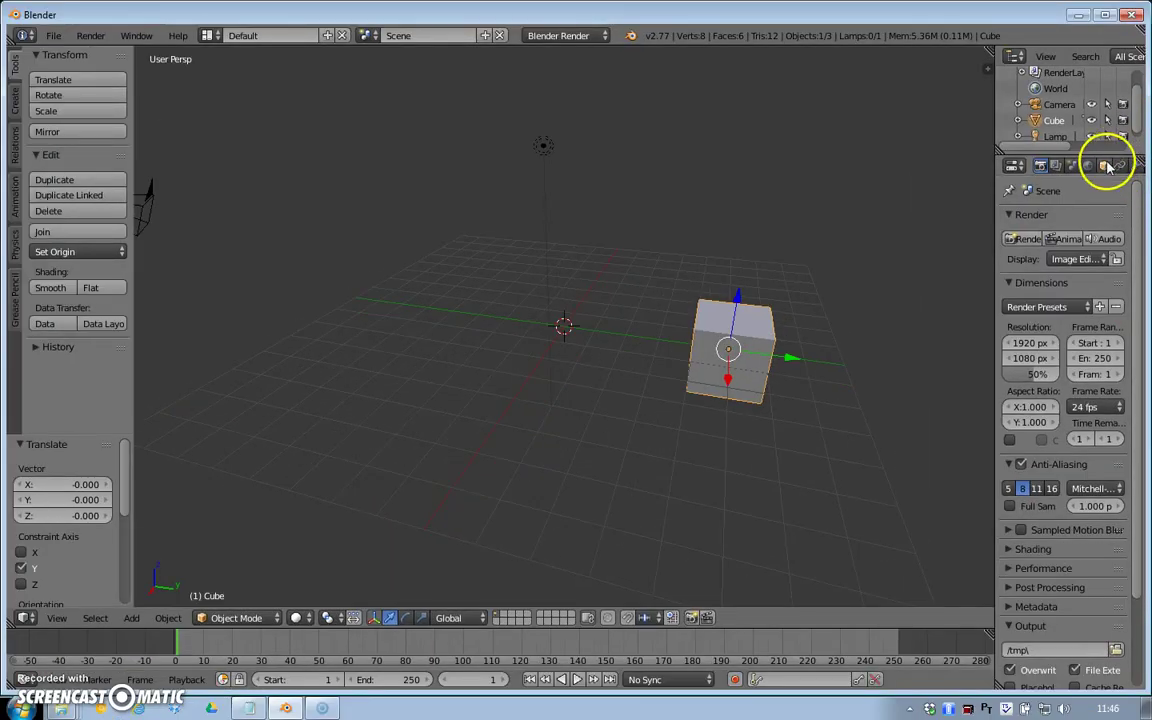
Reset the cube's Y location to 0 in Object properties, returning it to the origin.
{"action": "left_click", "coordinate": [1058, 145]}
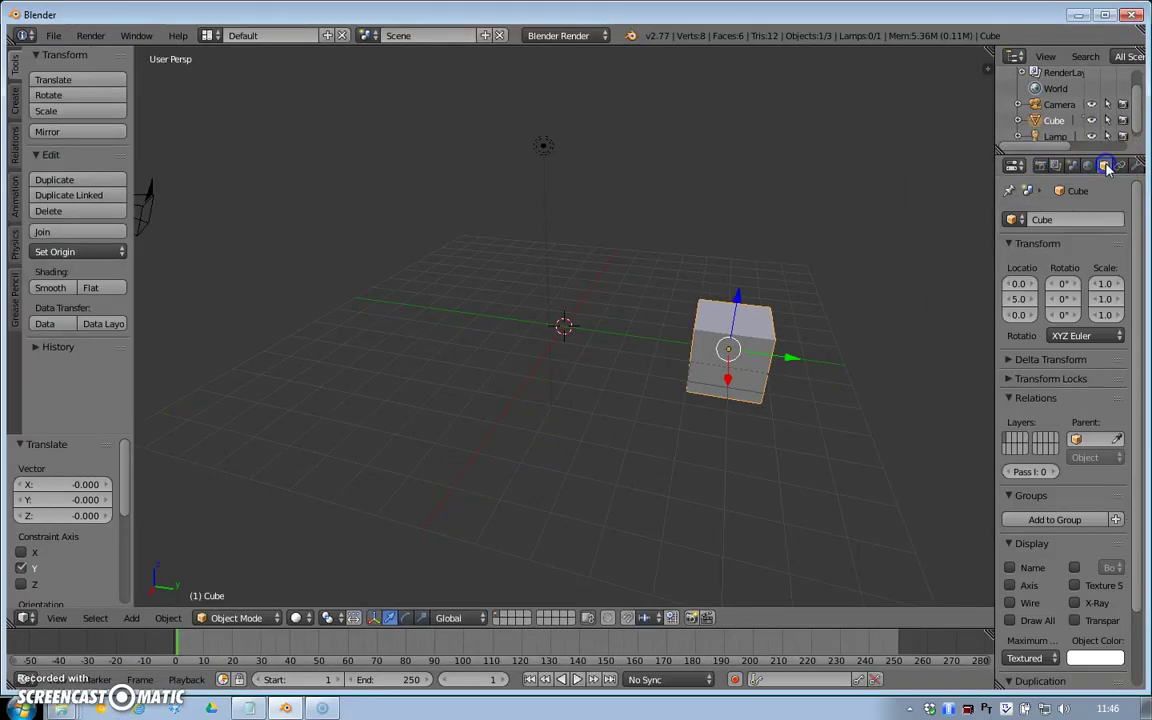
{"action": "left_click", "coordinate": [1030, 258]}
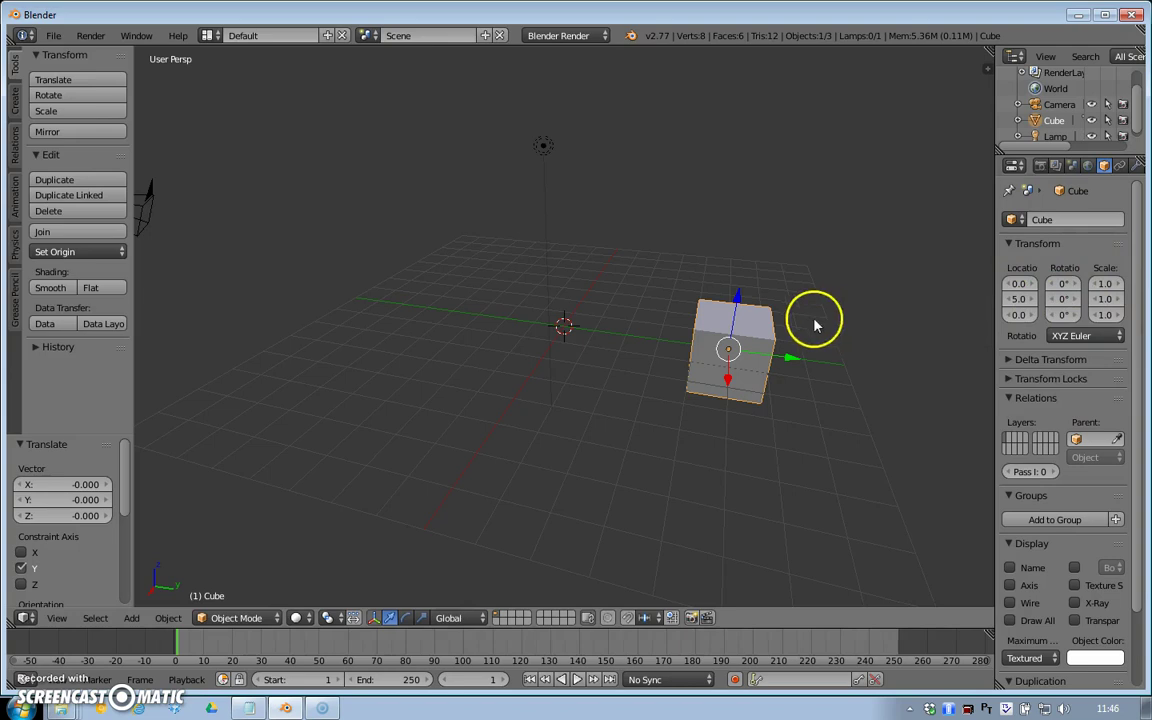
{"action": "left_click", "coordinate": [1020, 301]}
{"action": "type", "text": "5"}
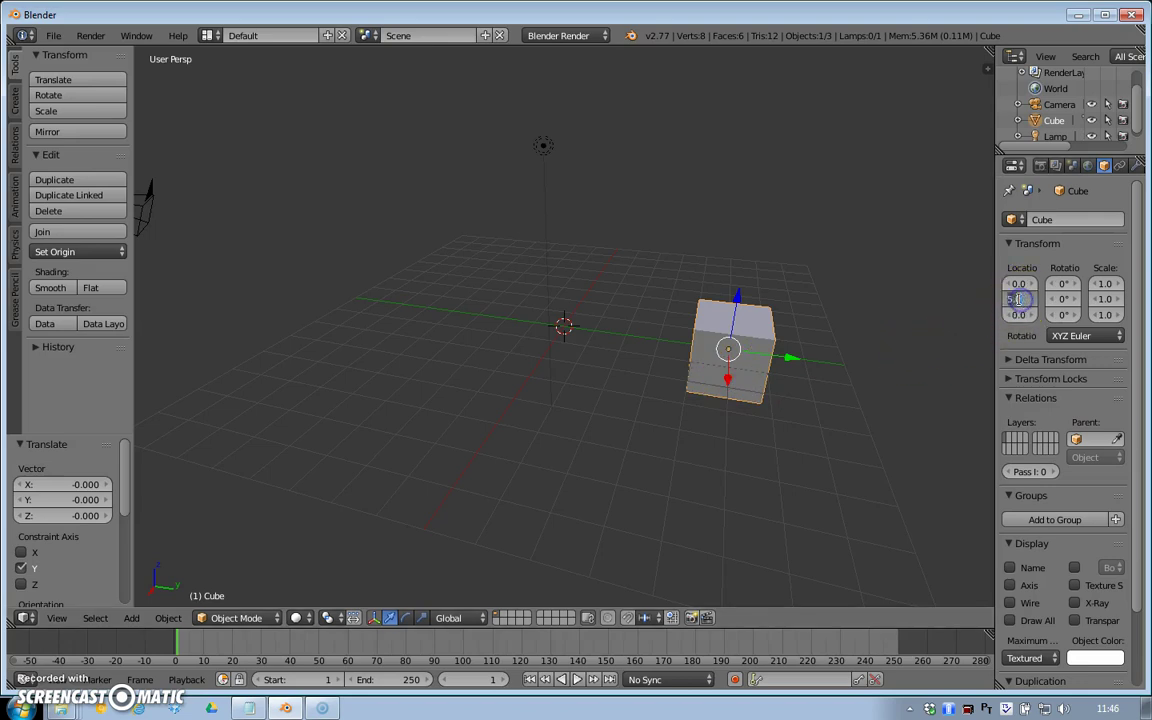
{"action": "key", "text": "Return"}
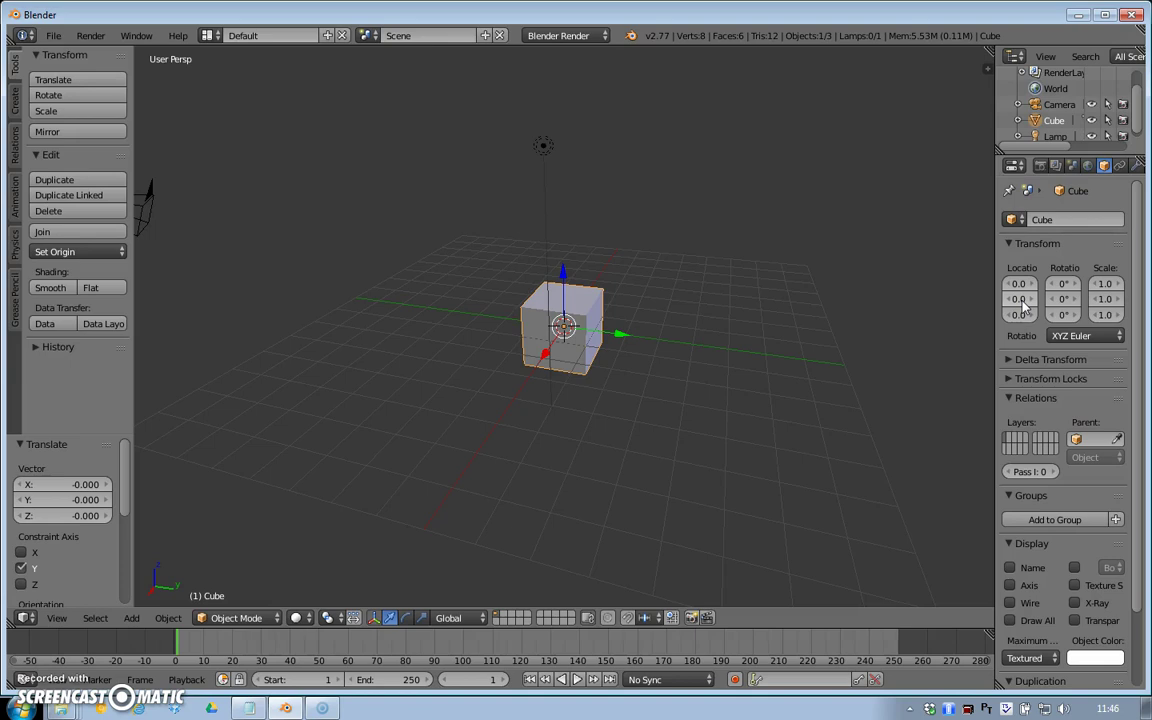
Rotate the cube 44° on X and 45° on Y, and scale it to about 0.4, 1.1, 0.2.
{"action": "left_click", "coordinate": [1067, 287]}
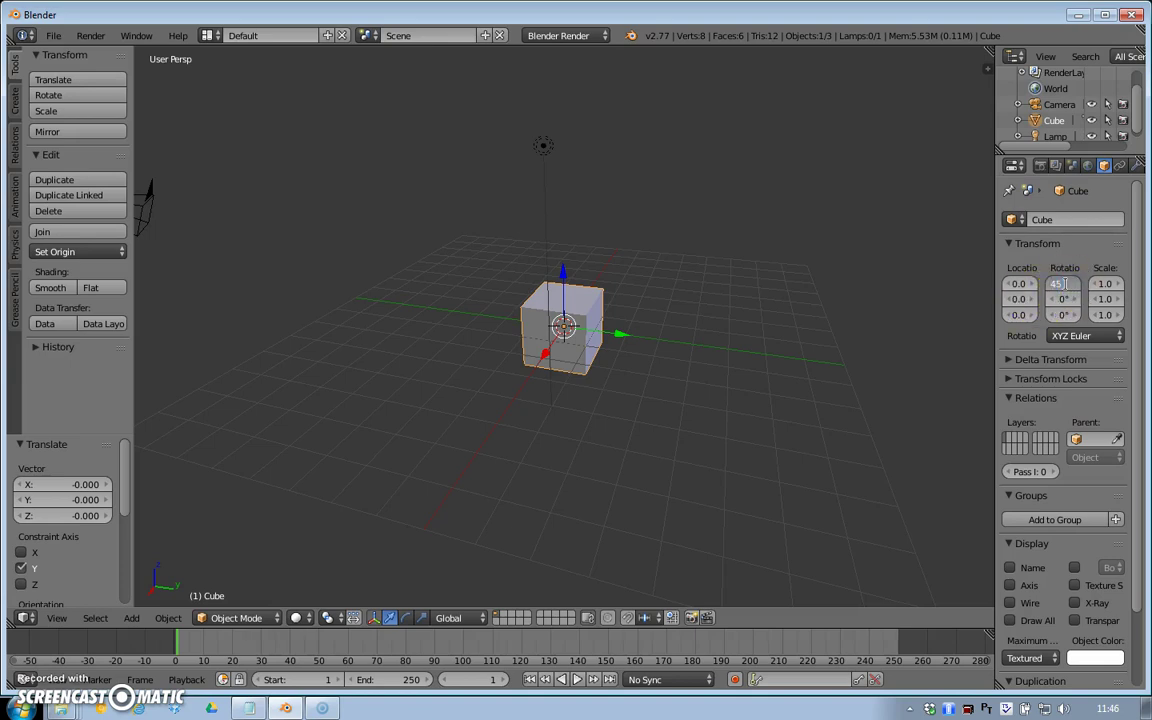
{"action": "key", "text": "Return"}
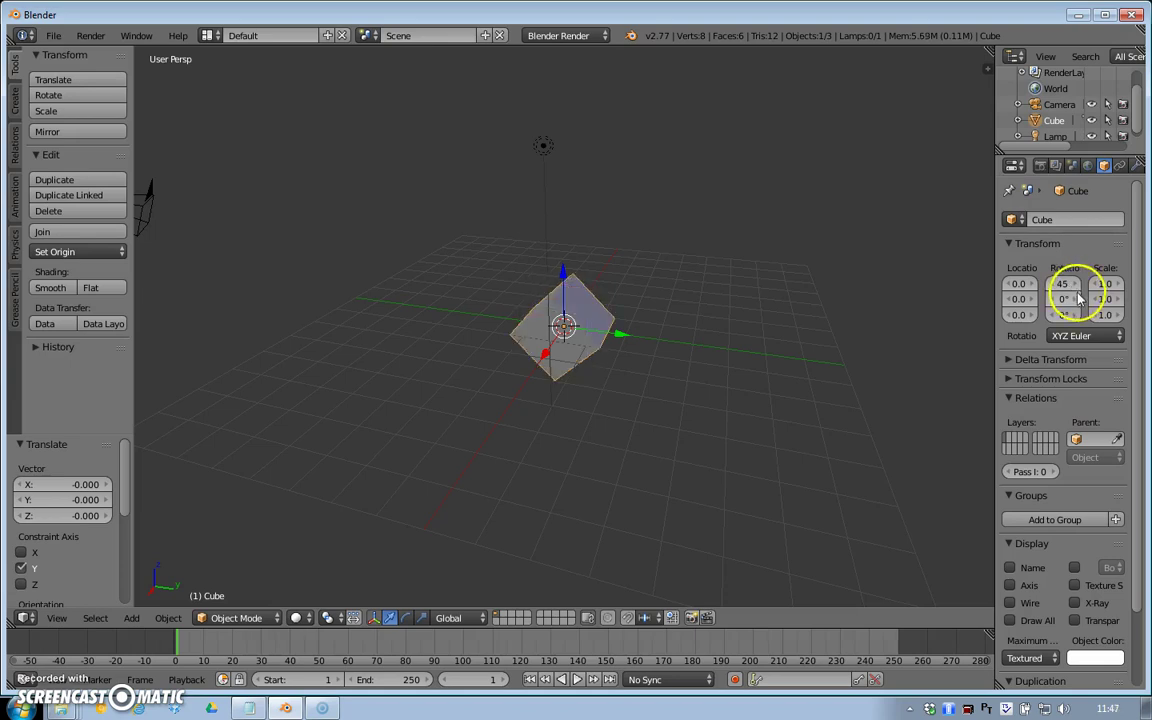
{"action": "left_click", "coordinate": [1060, 300]}
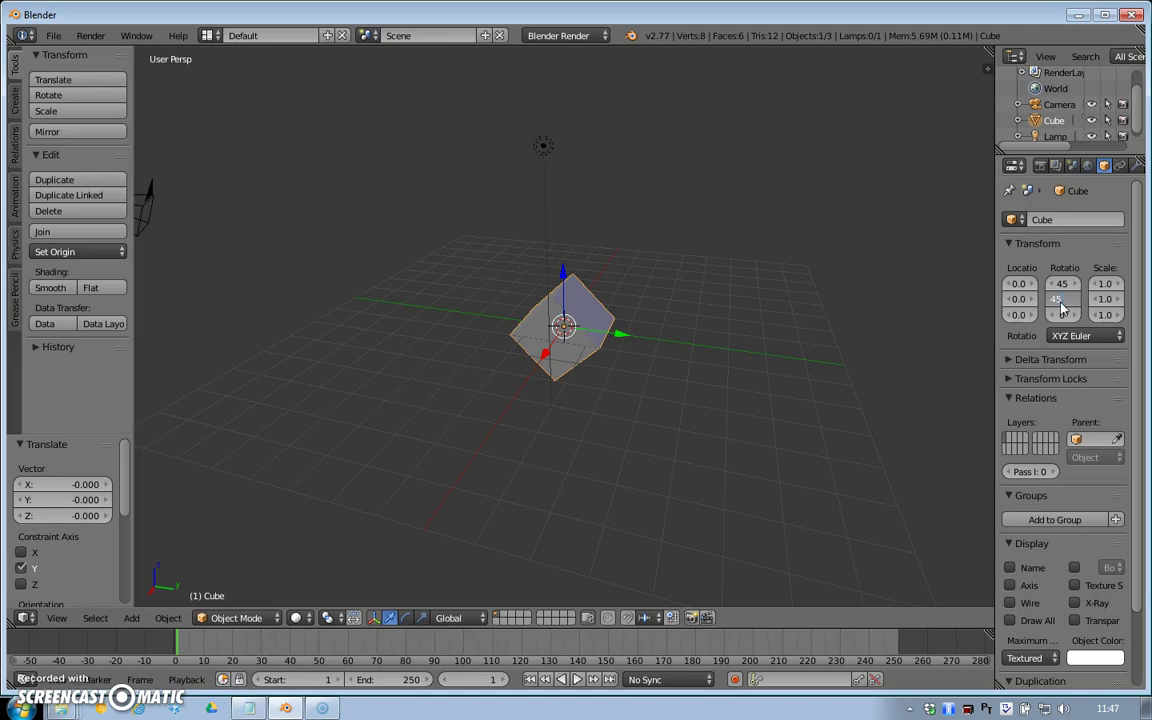
{"action": "key", "text": "Return"}
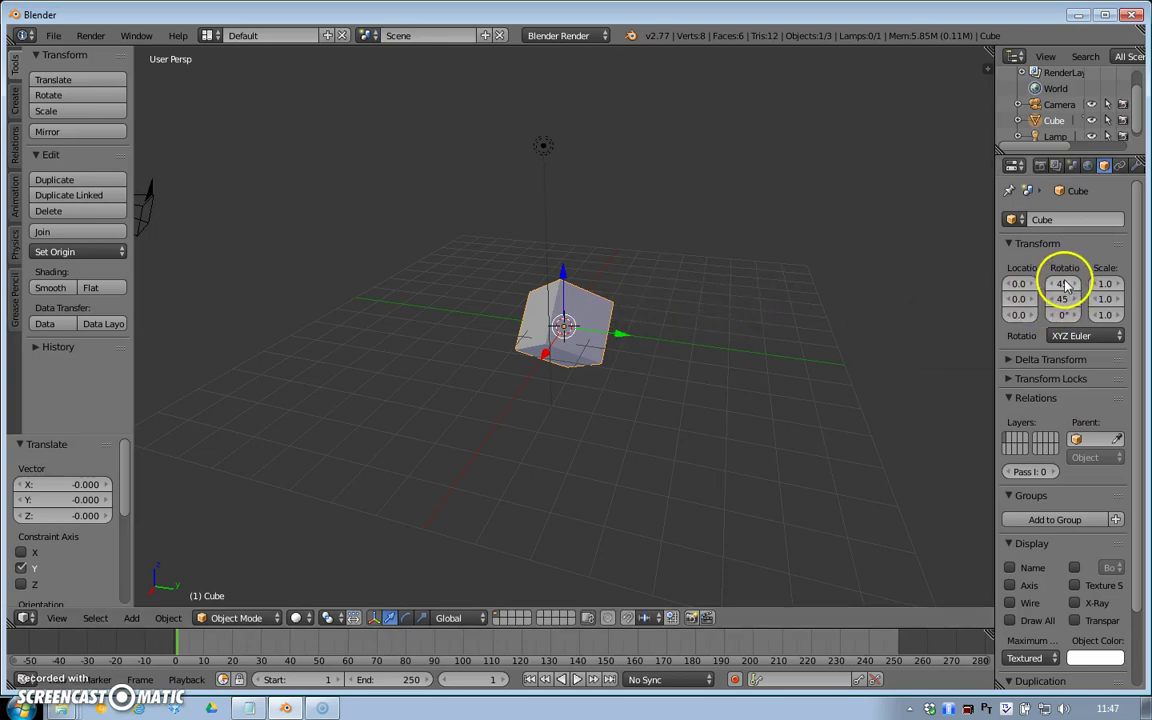
{"action": "left_click", "coordinate": [1063, 284]}
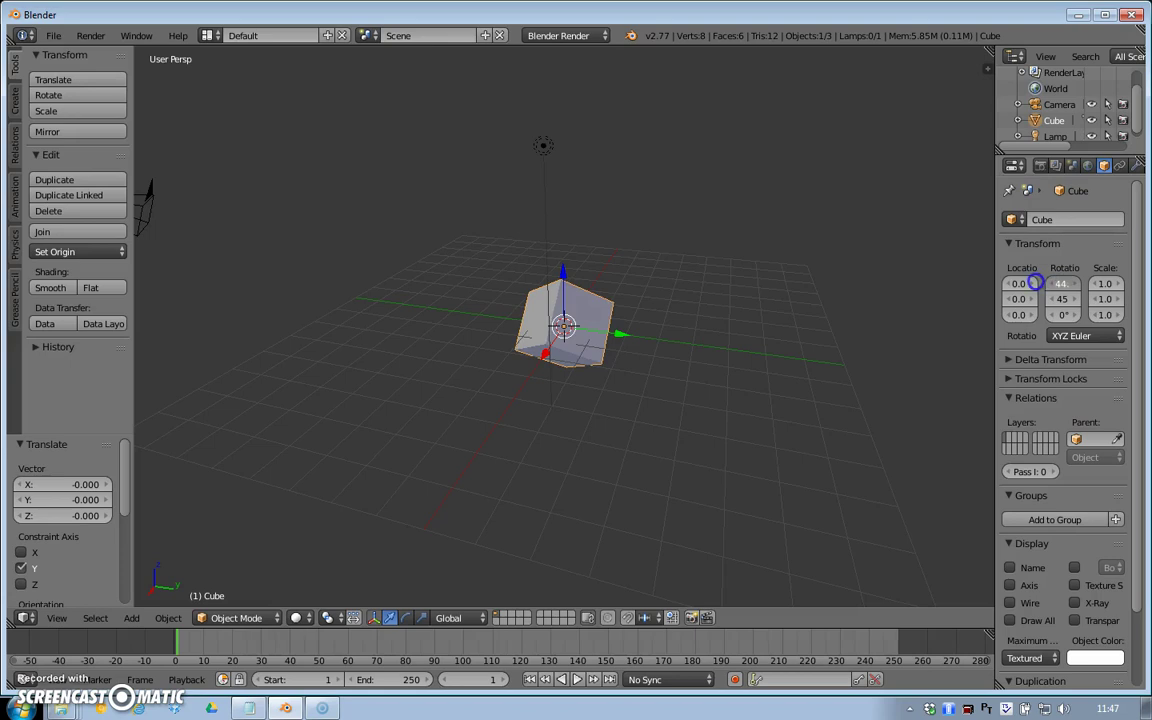
{"action": "left_click_drag", "start_coordinate": [1035, 283], "coordinate": [1052, 255]}
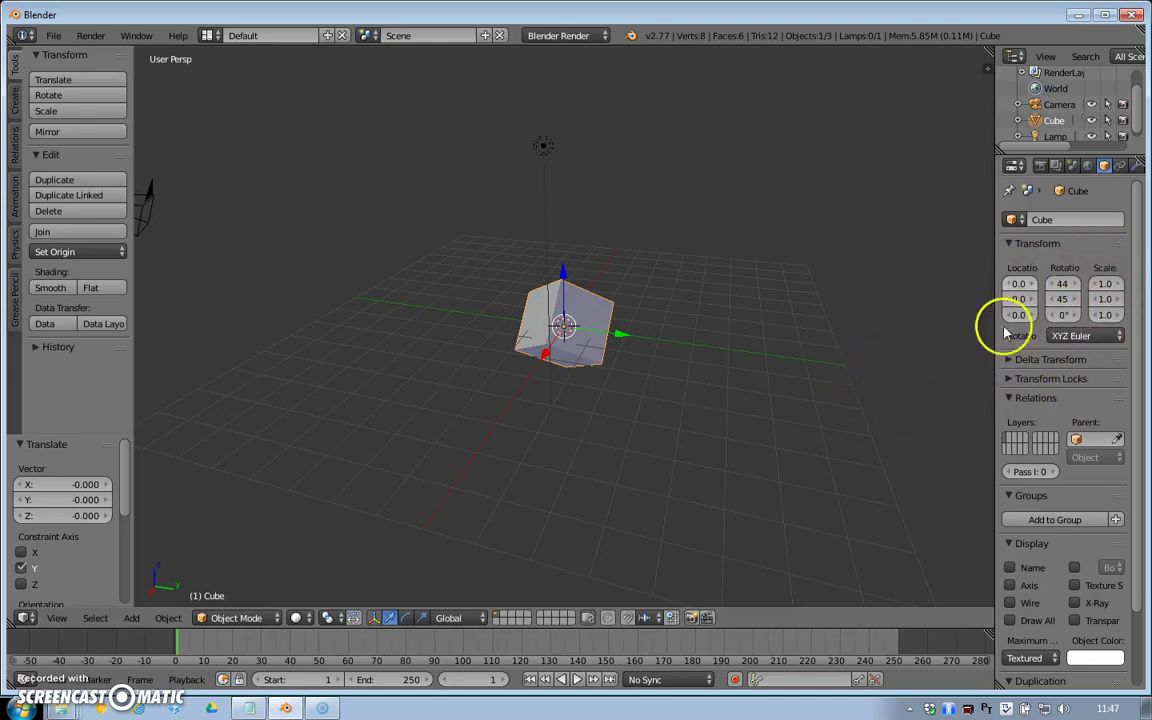
{"action": "left_click_drag", "start_coordinate": [1107, 281], "coordinate": [1040, 316]}
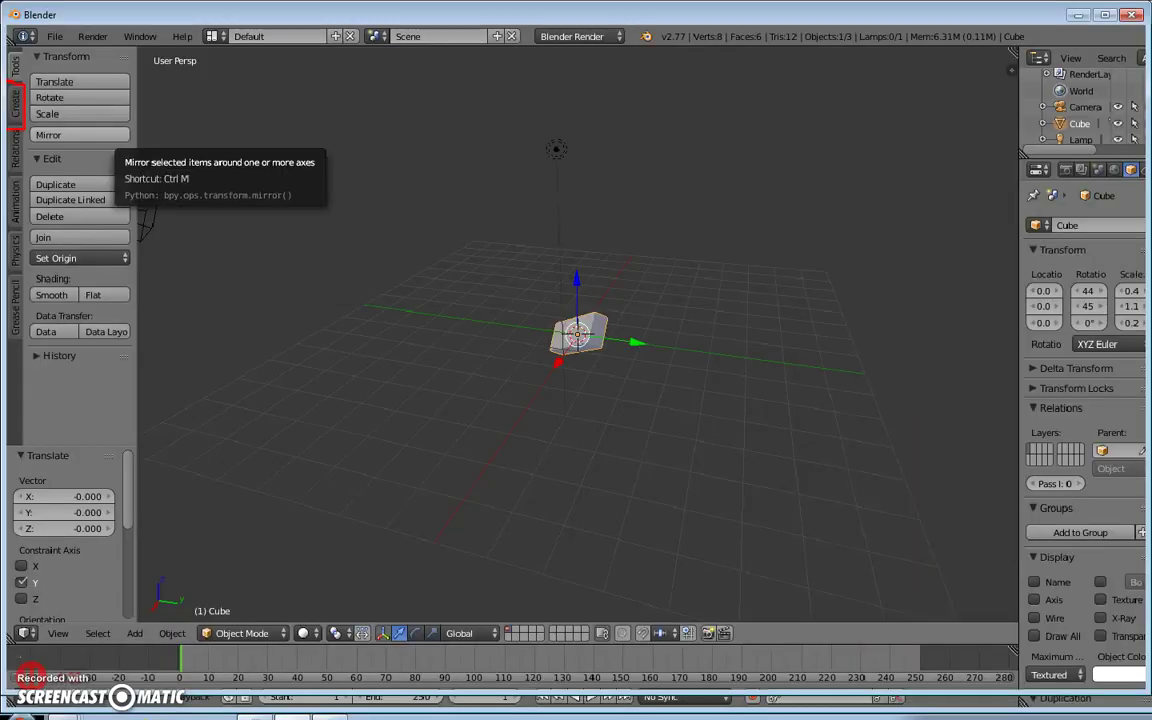
Show the Create tab's Add Primitive list of mesh, curve and lamp types.
{"action": "left_click", "coordinate": [30, 140]}
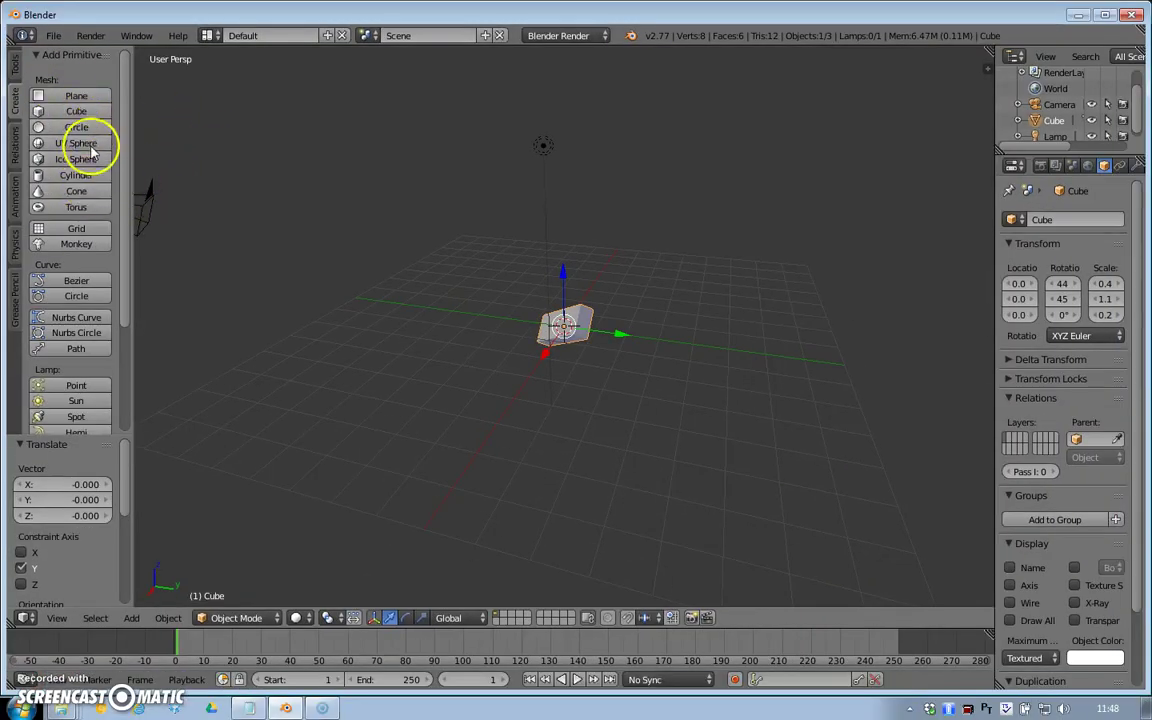
Add a torus and set its Location X to about -3, beside the cube.
{"action": "left_click", "coordinate": [73, 207]}
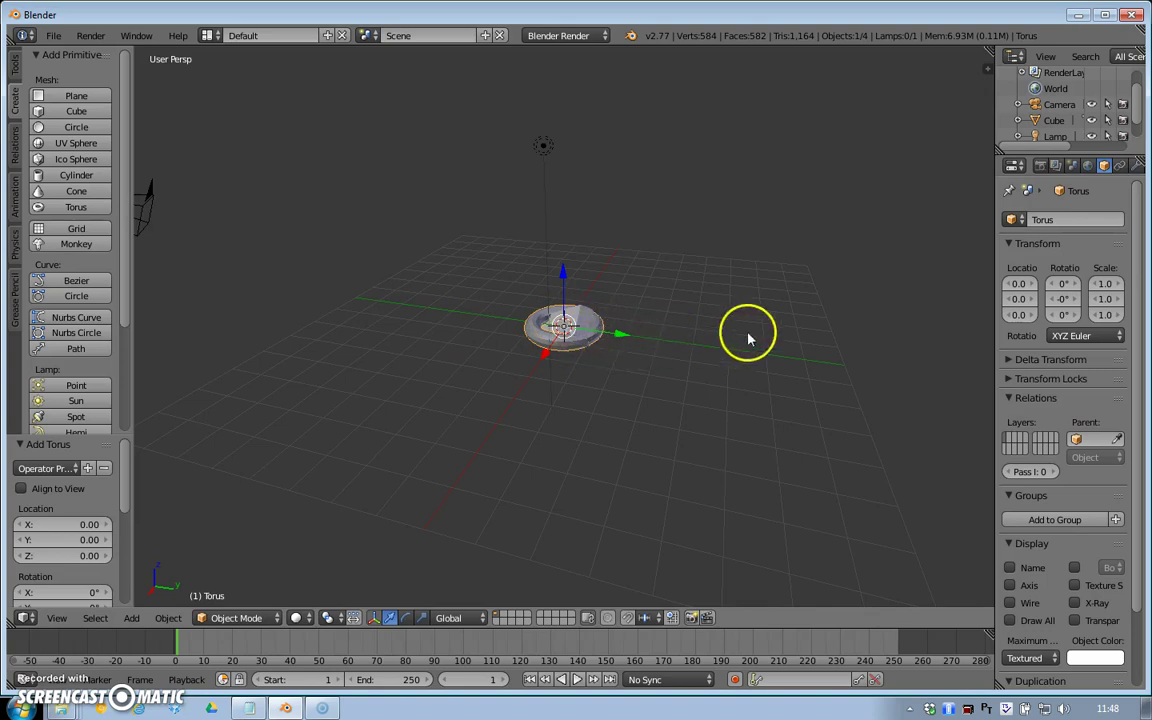
{"action": "left_click", "coordinate": [1020, 284]}
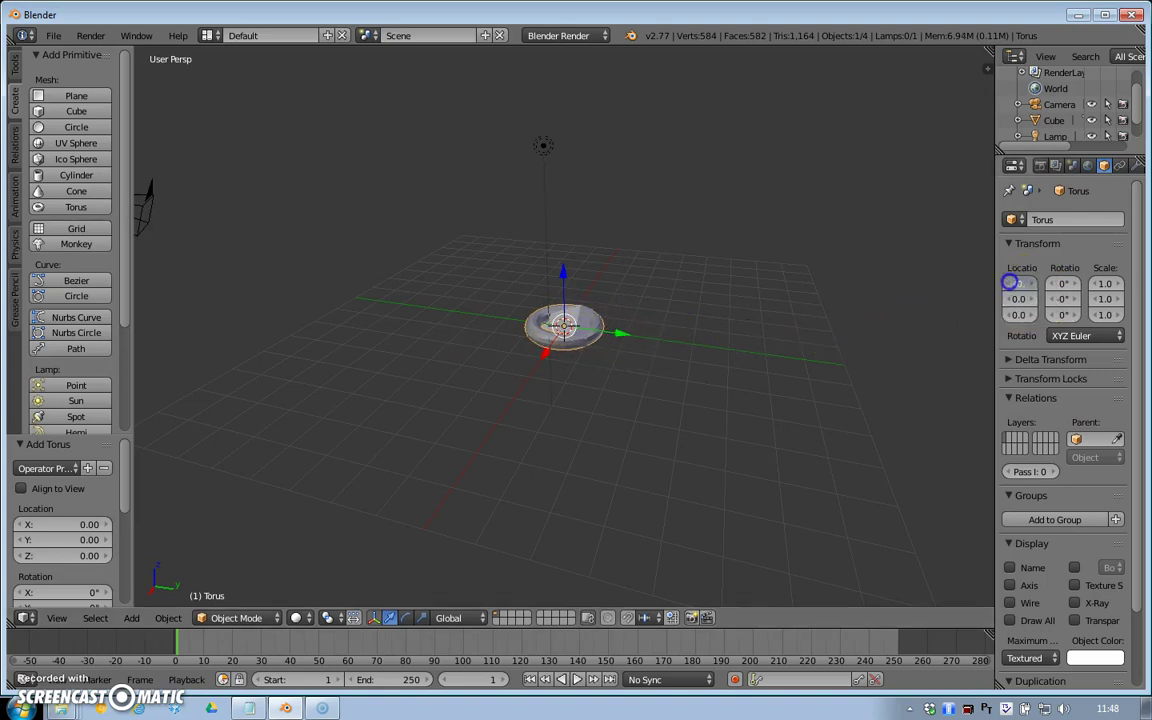
{"action": "left_click_drag", "start_coordinate": [1010, 283], "coordinate": [820, 293]}
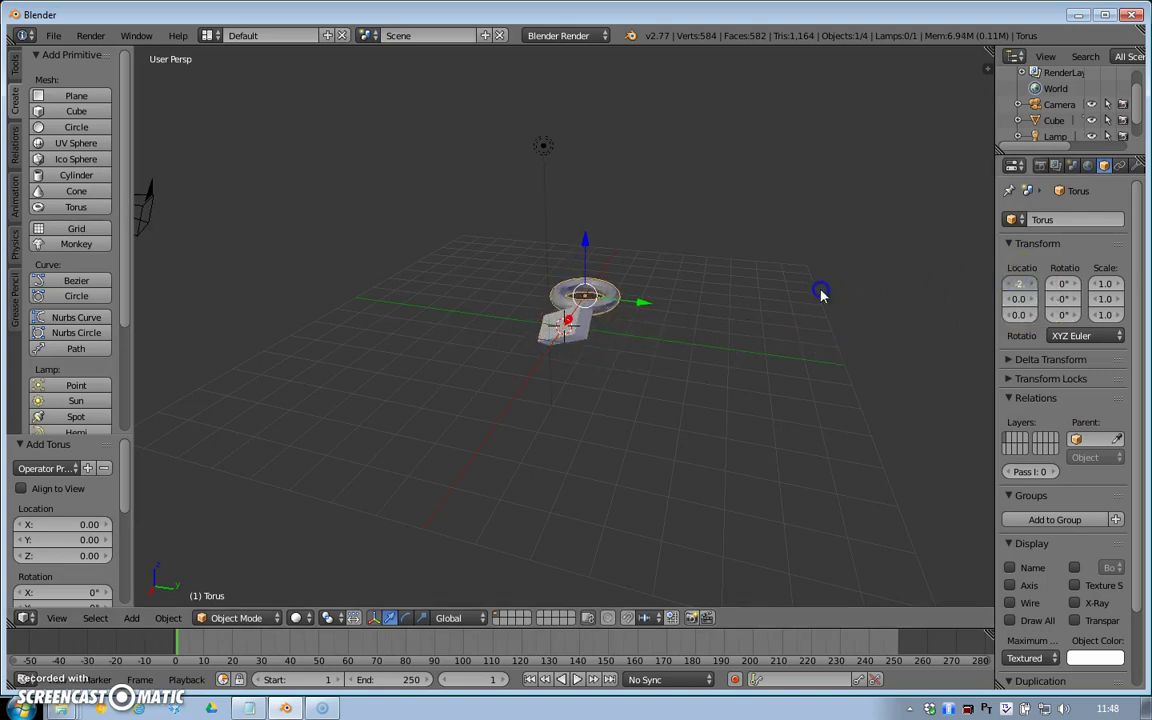
{"action": "left_click_drag", "start_coordinate": [1021, 285], "coordinate": [919, 260]}
{"action": "right_click", "coordinate": [703, 407]}
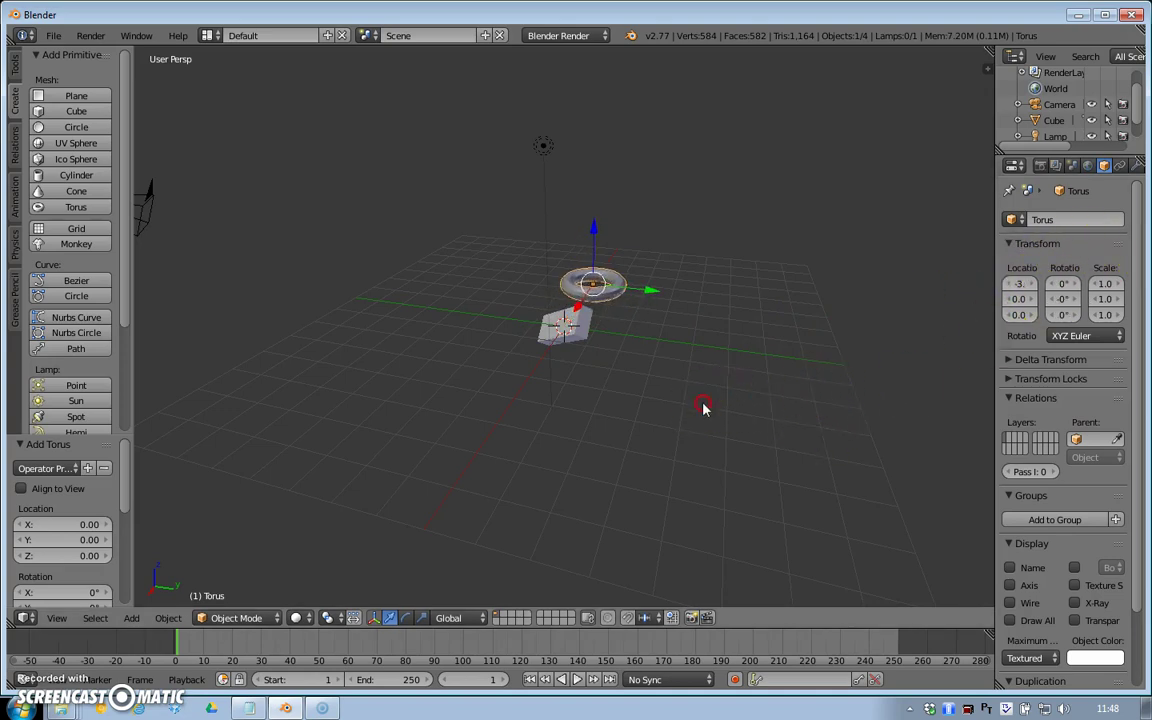
{"action": "middle_click_drag", "start_coordinate": [703, 407], "coordinate": [543, 404]}
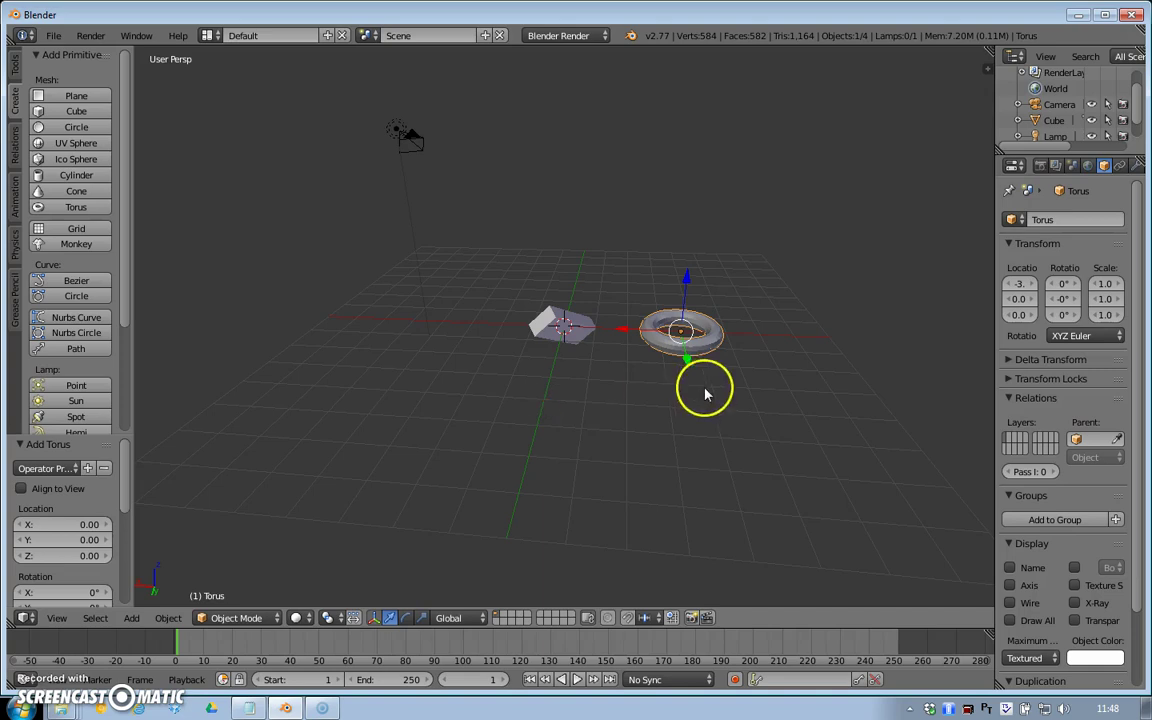
{"action": "middle_click_drag", "start_coordinate": [705, 393], "coordinate": [760, 430]}
{"action": "left_click", "coordinate": [730, 337]}
{"action": "left_click", "coordinate": [622, 320]}
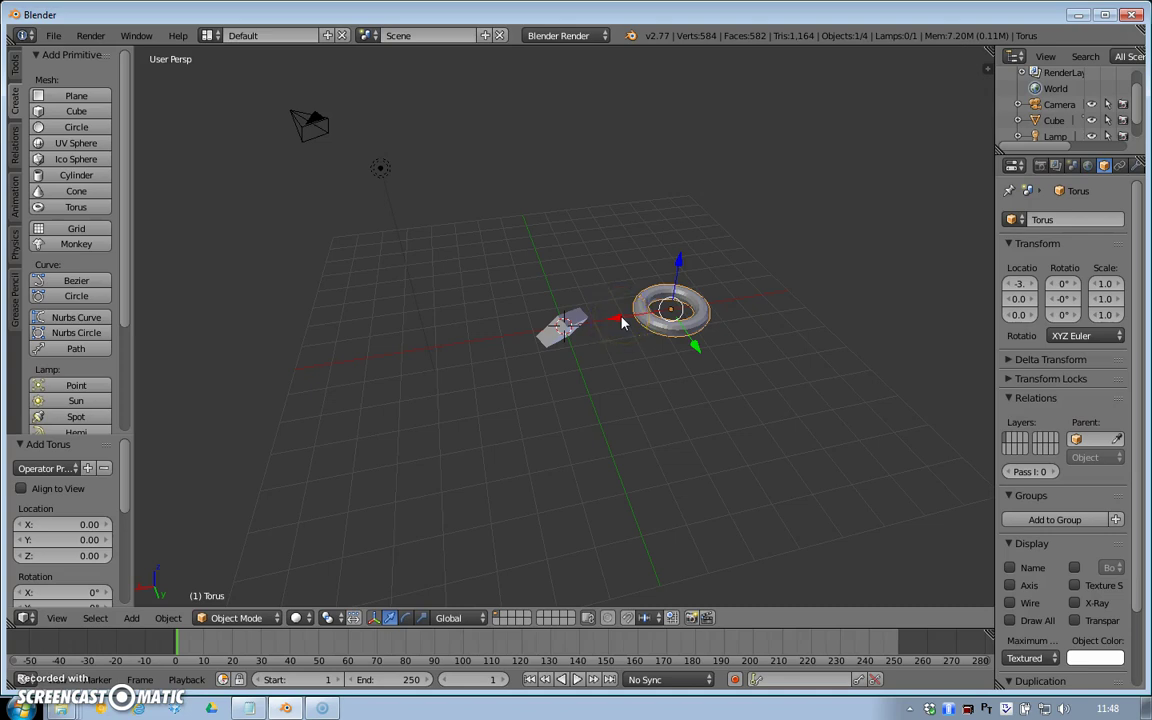
Add a UV sphere and position it at Y -3, Z about 1.4.
{"action": "left_click", "coordinate": [77, 144]}
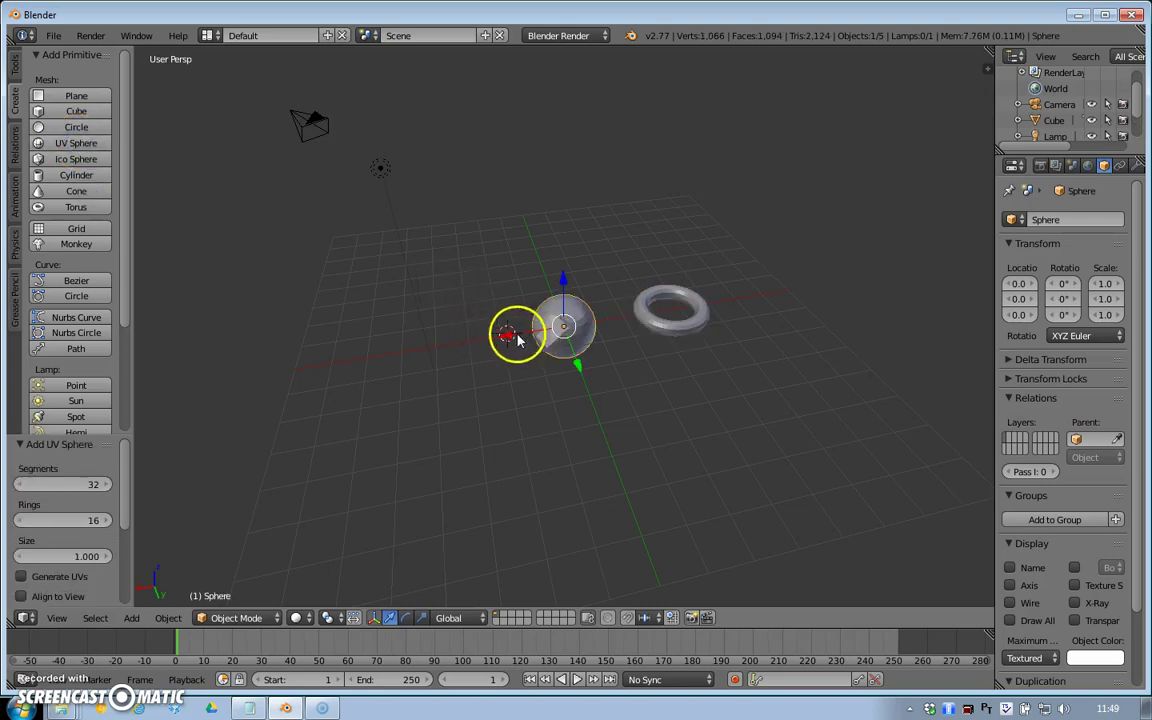
{"action": "left_click_drag", "start_coordinate": [1027, 299], "coordinate": [760, 320]}
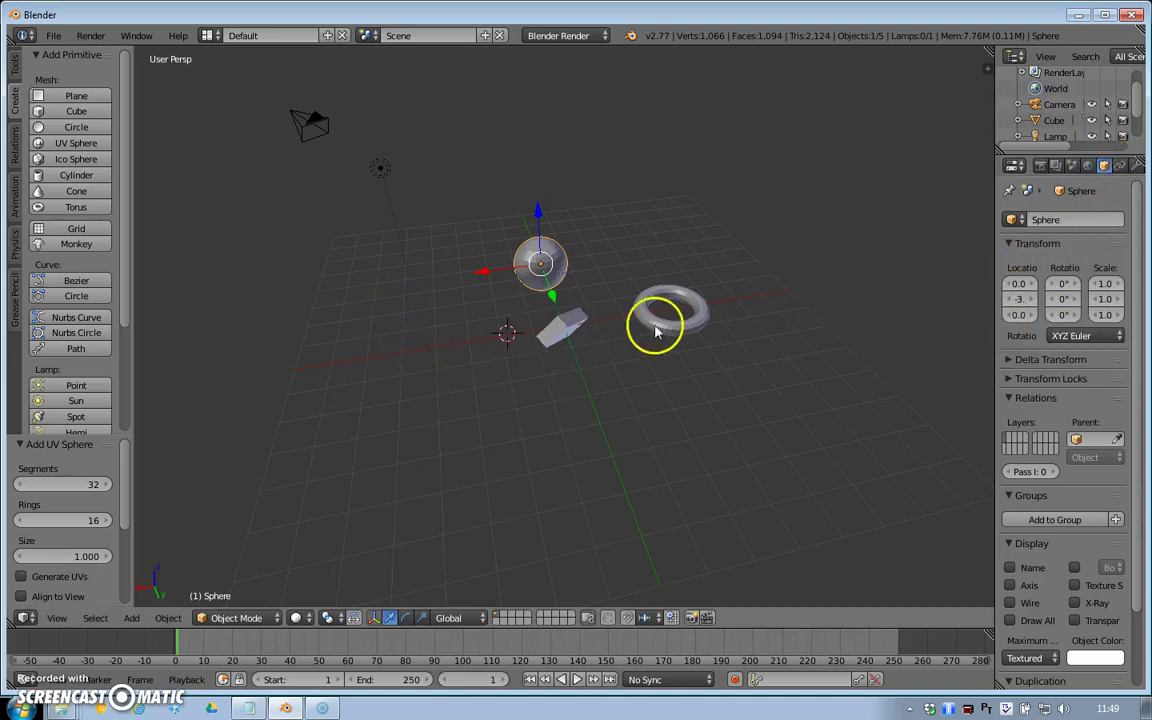
{"action": "mouse_move", "coordinate": [1021, 313]}
{"action": "left_mouse_down"}
{"action": "mouse_move", "coordinate": [913, 311]}
{"action": "mouse_move", "coordinate": [1085, 302]}
{"action": "mouse_move", "coordinate": [980, 314]}
{"action": "mouse_move", "coordinate": [847, 283]}
{"action": "mouse_move", "coordinate": [974, 276]}
{"action": "mouse_move", "coordinate": [1011, 309]}
{"action": "left_mouse_up"}
{"action": "middle_click_drag", "start_coordinate": [699, 409], "coordinate": [740, 346]}
{"action": "left_click_drag", "start_coordinate": [1012, 318], "coordinate": [980, 316]}
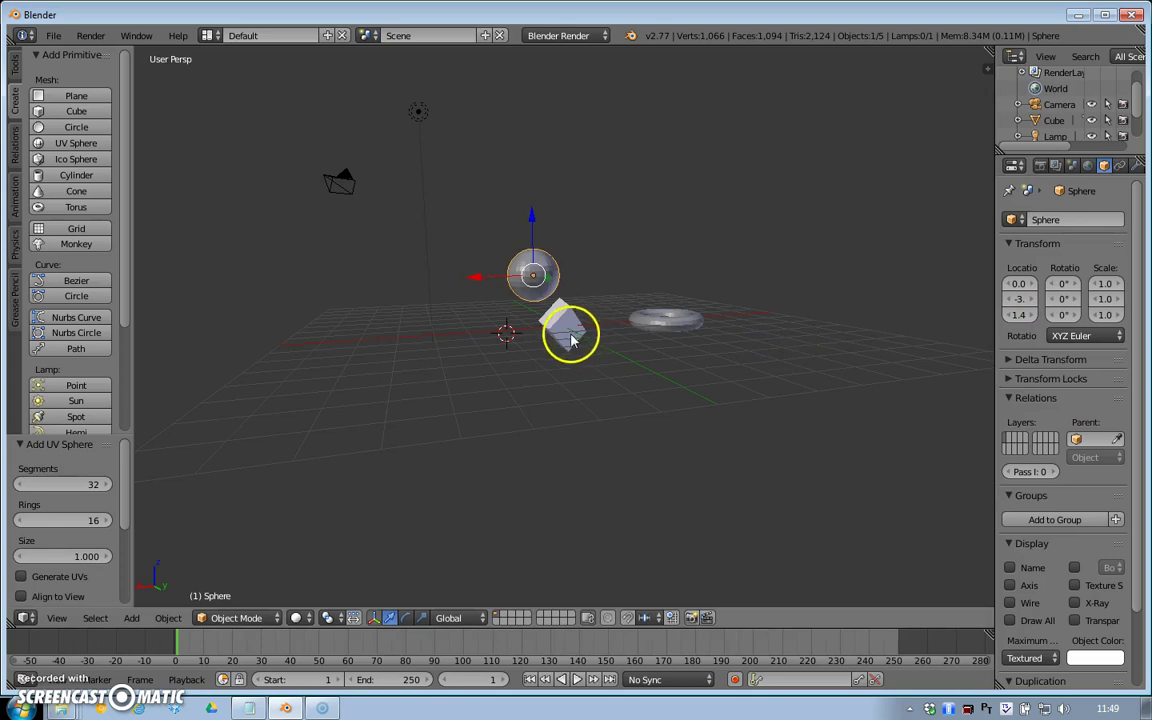
{"action": "scroll", "coordinate": [609, 368], "scroll_direction": "down", "scroll_amount": 2}
{"action": "scroll", "coordinate": [609, 368], "scroll_direction": "up", "scroll_amount": 4}
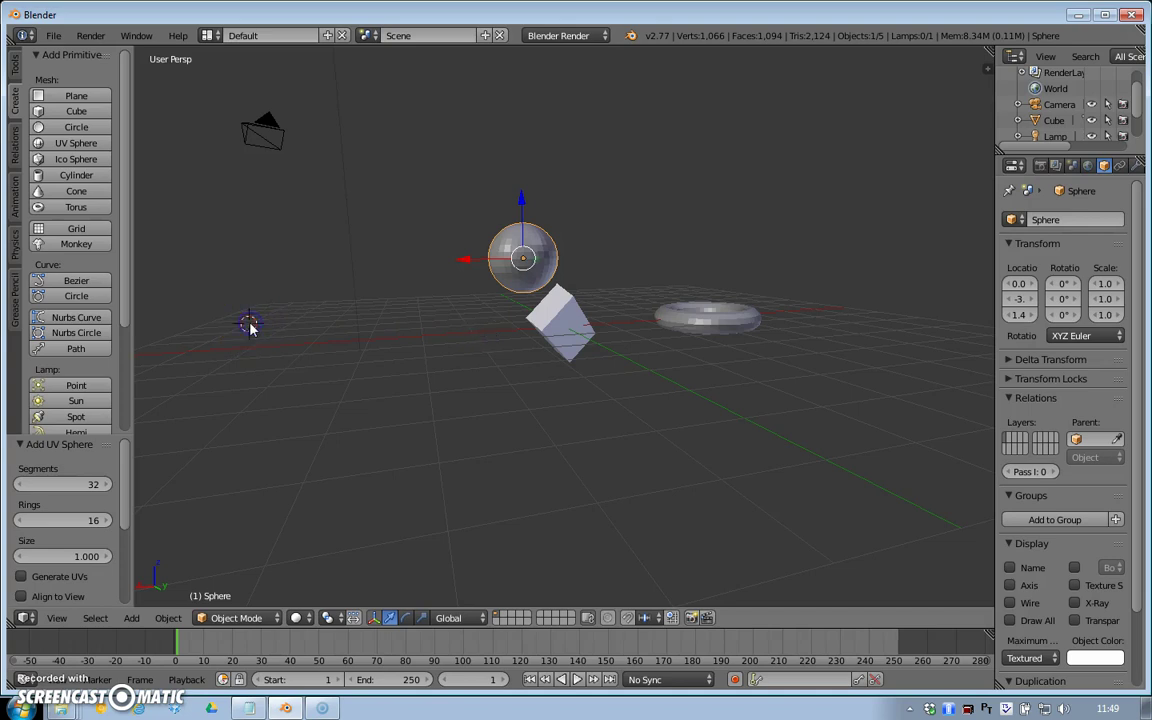
Place the 3D cursor near X 6.4 and add an icosphere with 2 subdivisions there.
{"action": "mouse_move", "coordinate": [250, 328]}
{"action": "left_mouse_down"}
{"action": "mouse_move", "coordinate": [322, 357]}
{"action": "mouse_move", "coordinate": [281, 325]}
{"action": "mouse_move", "coordinate": [234, 318]}
{"action": "left_mouse_up"}
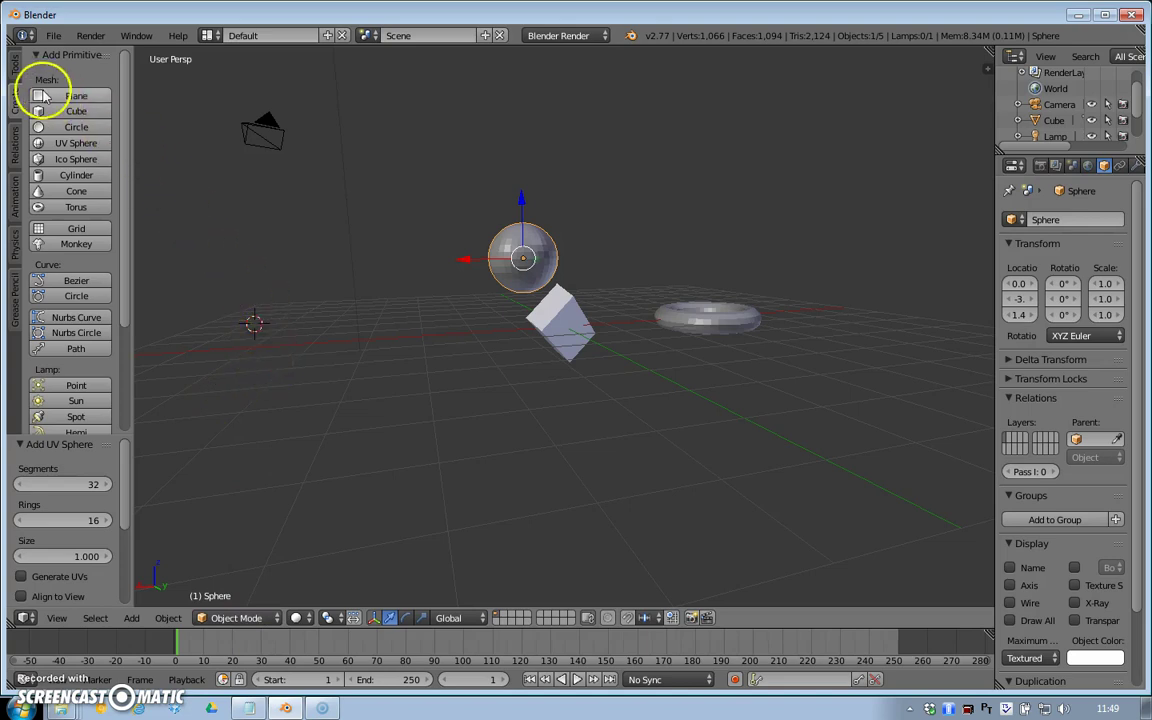
{"action": "left_click", "coordinate": [77, 160]}
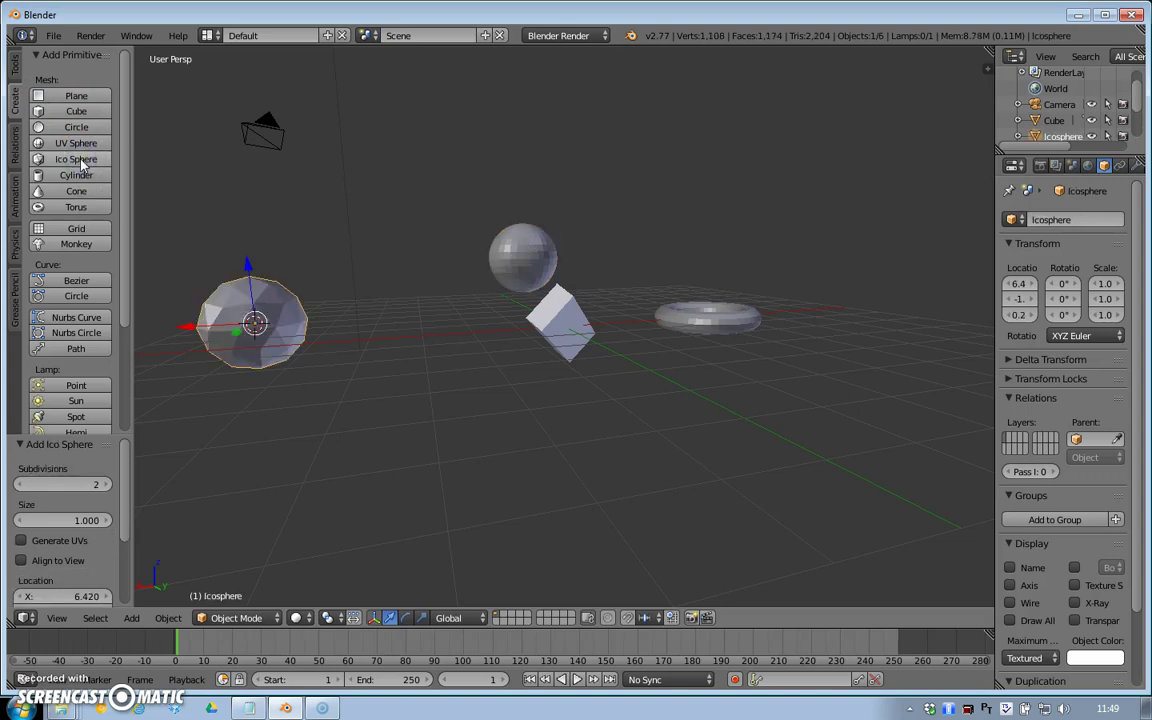
{"action": "middle_click_drag", "start_coordinate": [221, 396], "coordinate": [386, 419]}
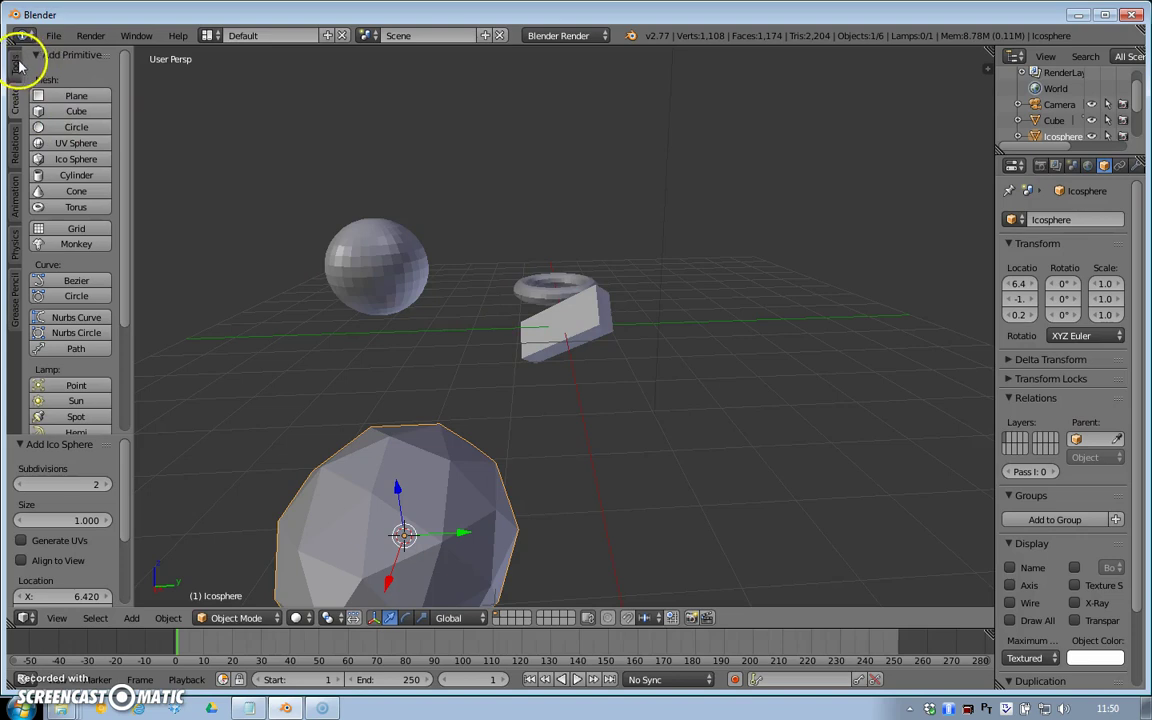
Move the cube to Y 6.0, then recentre the 3D cursor at the origin and view all.
{"action": "right_click", "coordinate": [578, 313]}
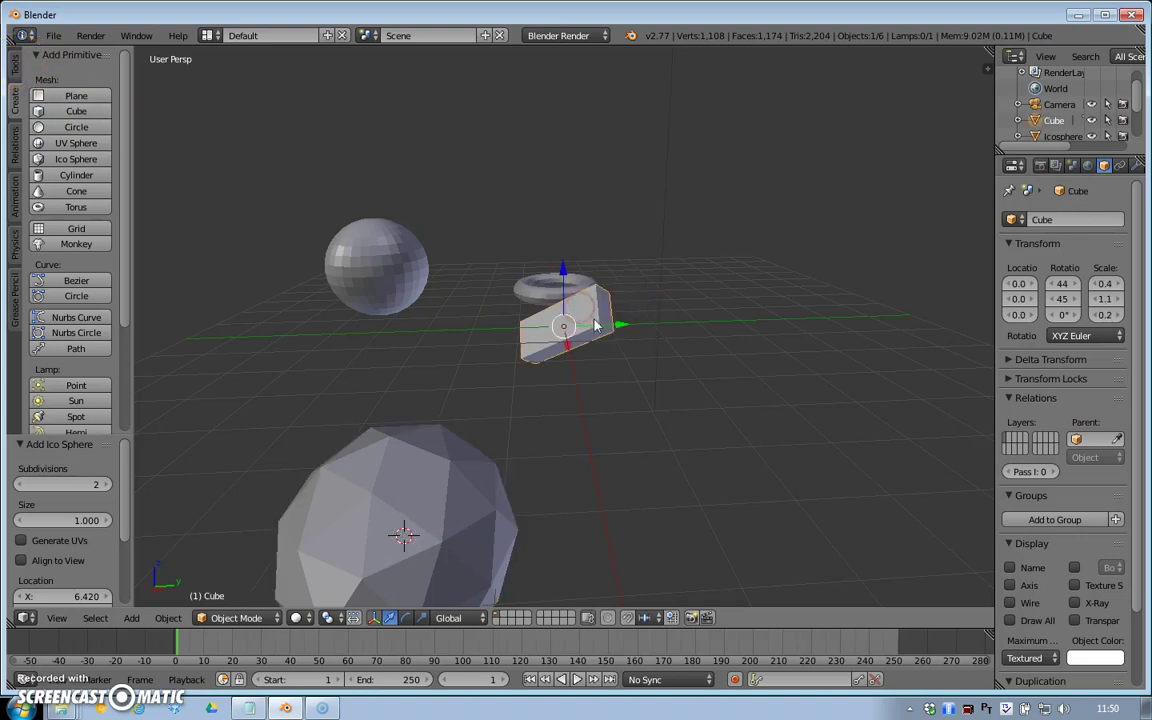
{"action": "left_click_drag", "start_coordinate": [1018, 299], "coordinate": [975, 303]}
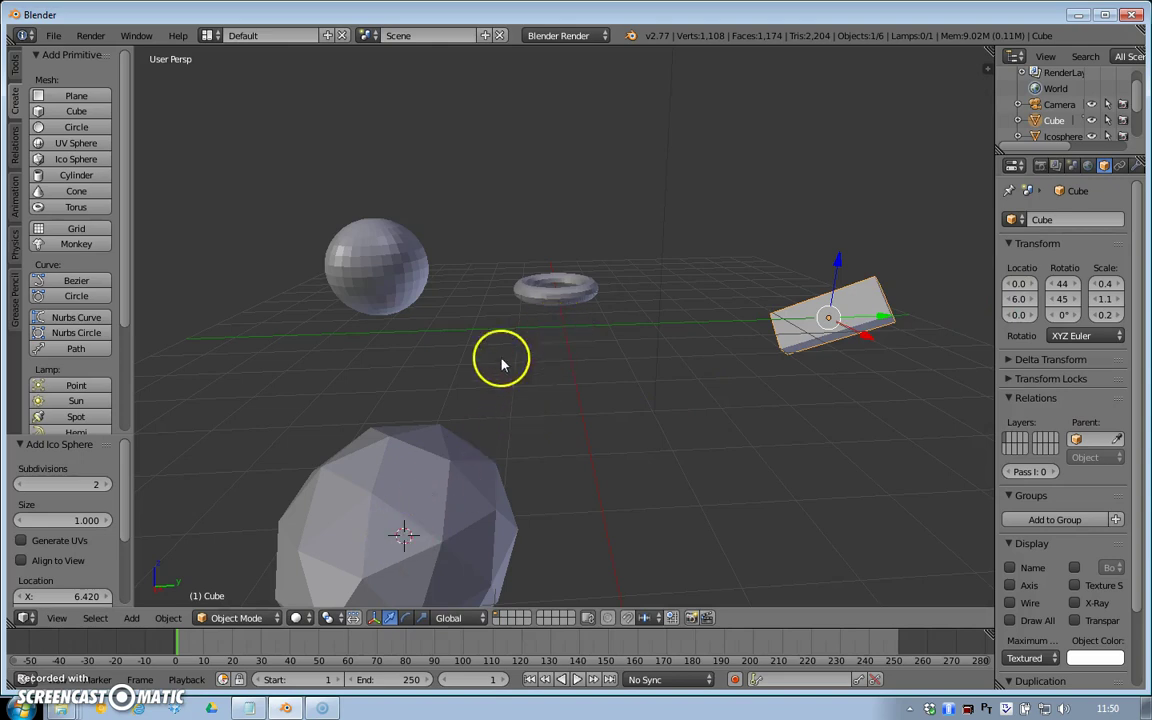
{"action": "left_click", "coordinate": [95, 618]}
{"action": "left_click", "coordinate": [58, 619]}
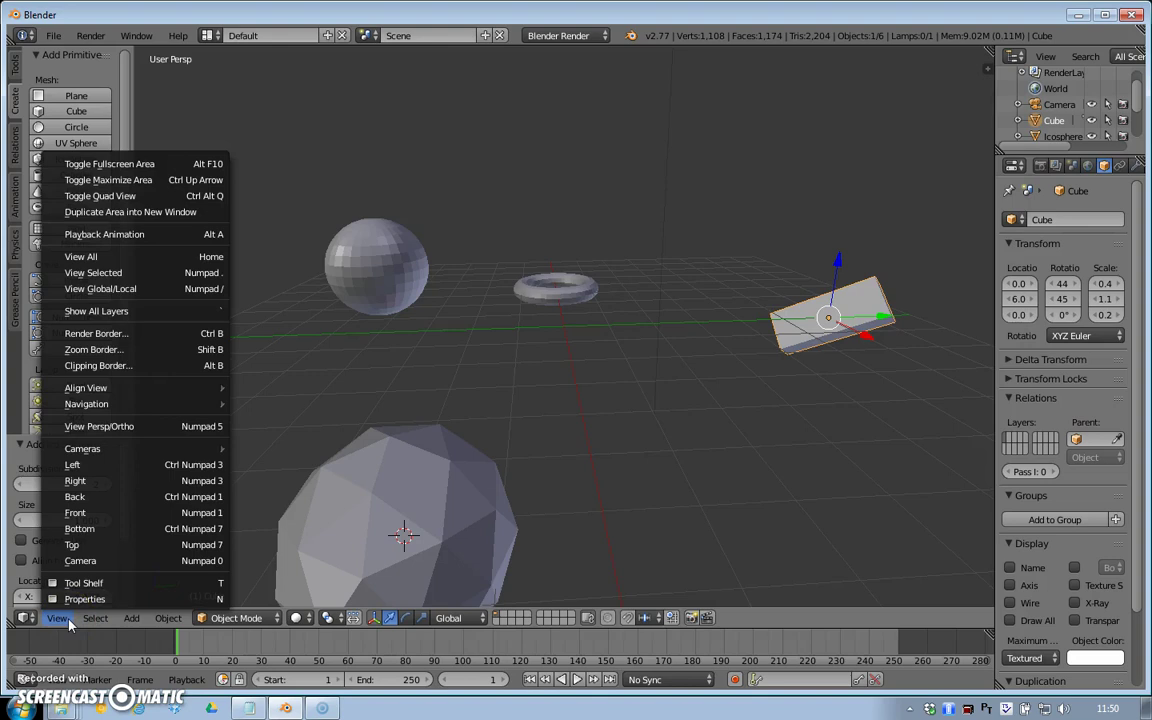
{"action": "left_click", "coordinate": [57, 619]}
{"action": "mouse_move", "coordinate": [205, 401]}
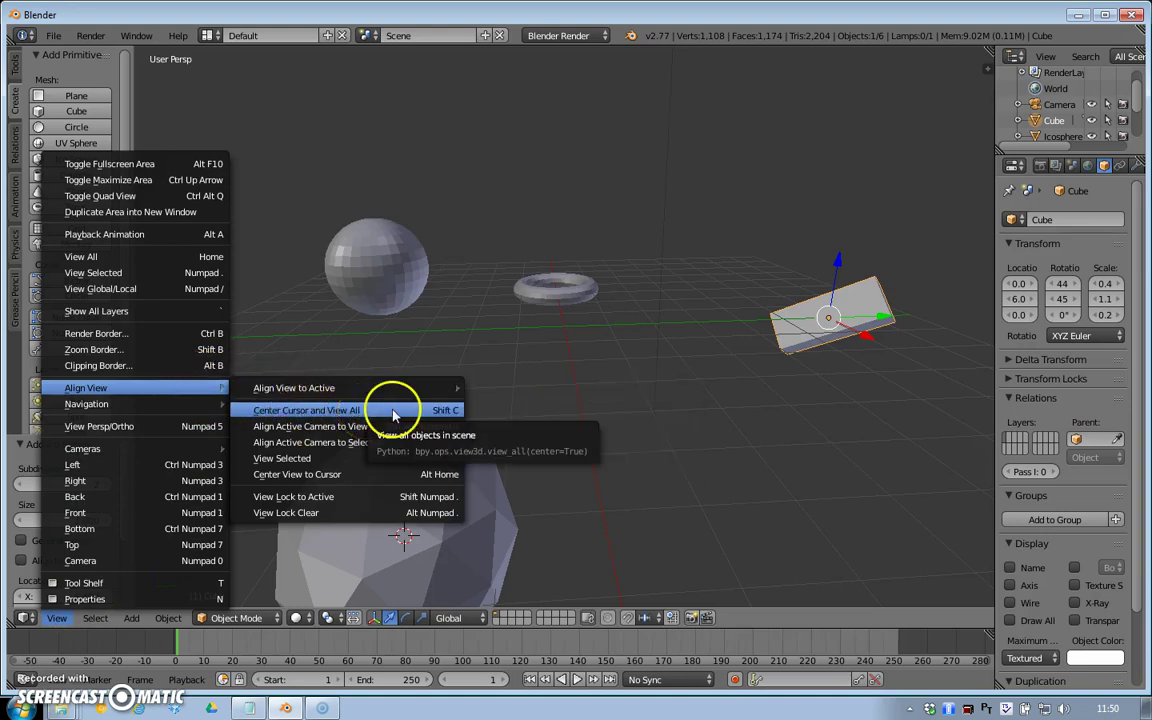
{"action": "left_click", "coordinate": [393, 413]}
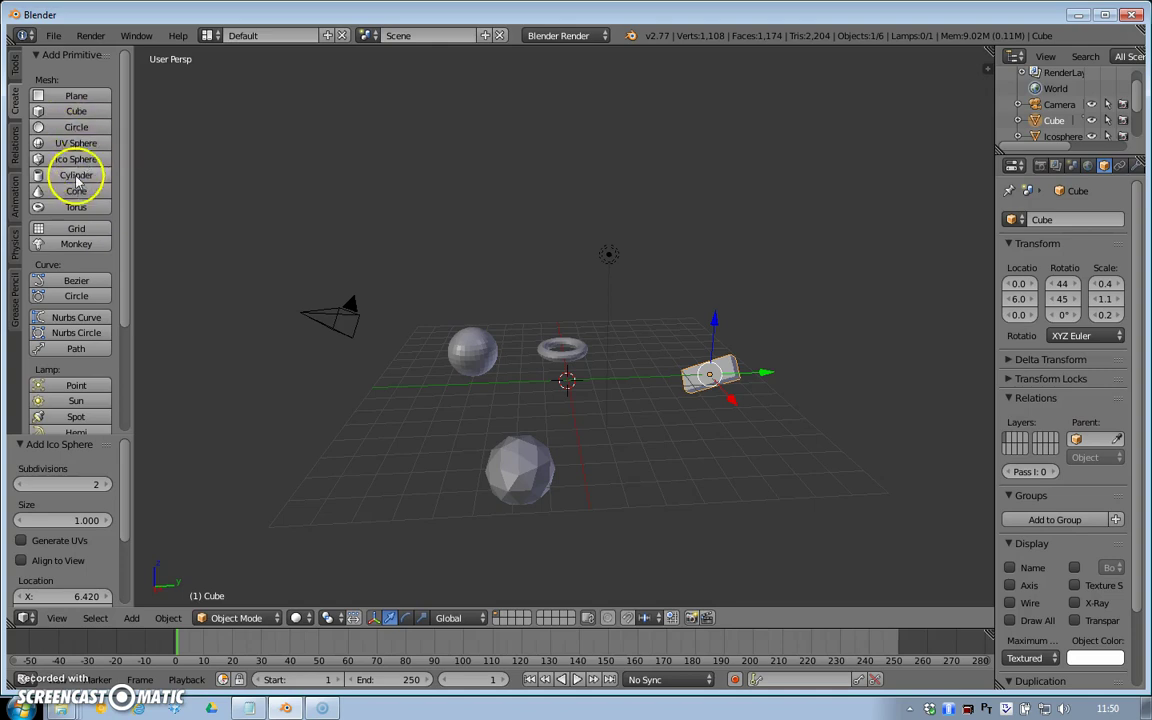
Add a cylinder at the origin, scale it to 1.0, 0.4, 0.4 and rotate it 25° about Y.
{"action": "left_click", "coordinate": [76, 176]}
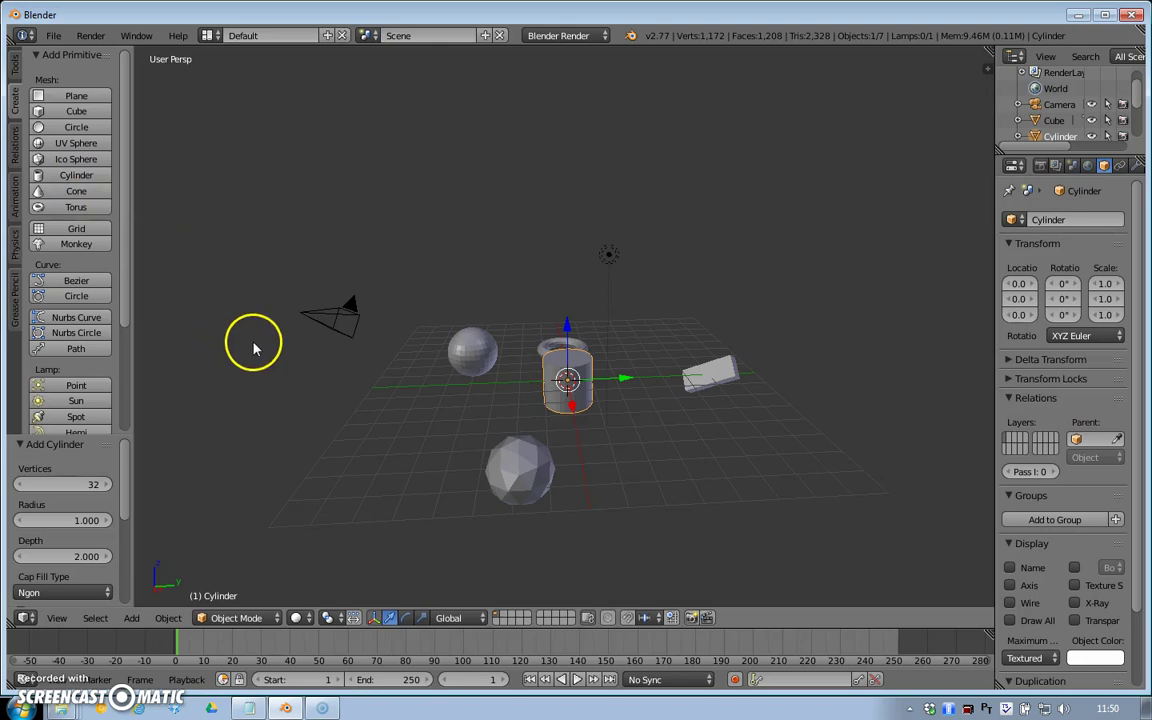
{"action": "middle_click_drag", "start_coordinate": [378, 419], "coordinate": [537, 489]}
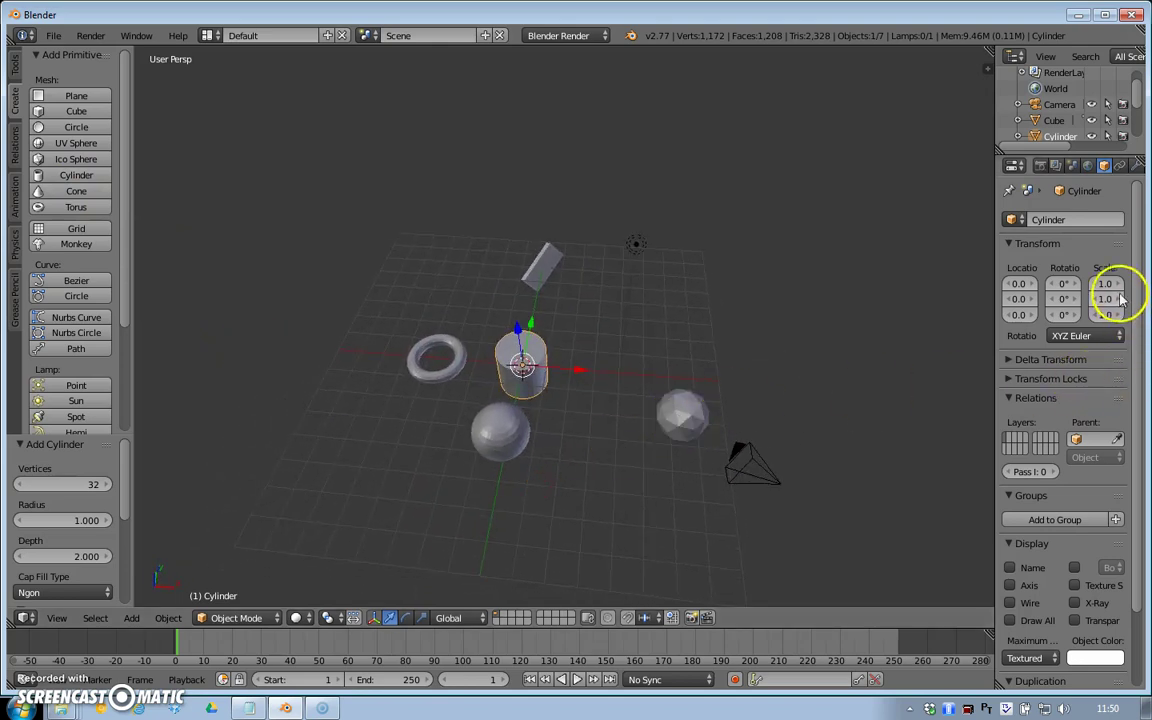
{"action": "left_click_drag", "start_coordinate": [1078, 300], "coordinate": [1055, 312]}
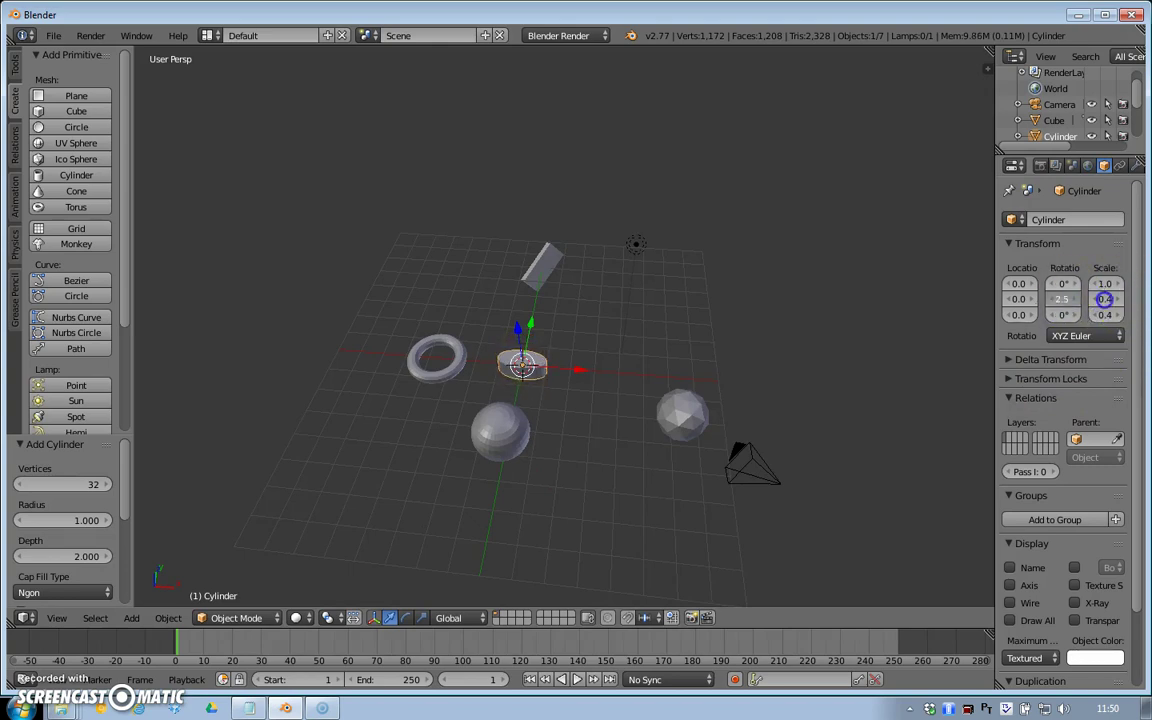
{"action": "left_click_drag", "start_coordinate": [42, 300], "coordinate": [141, 298]}
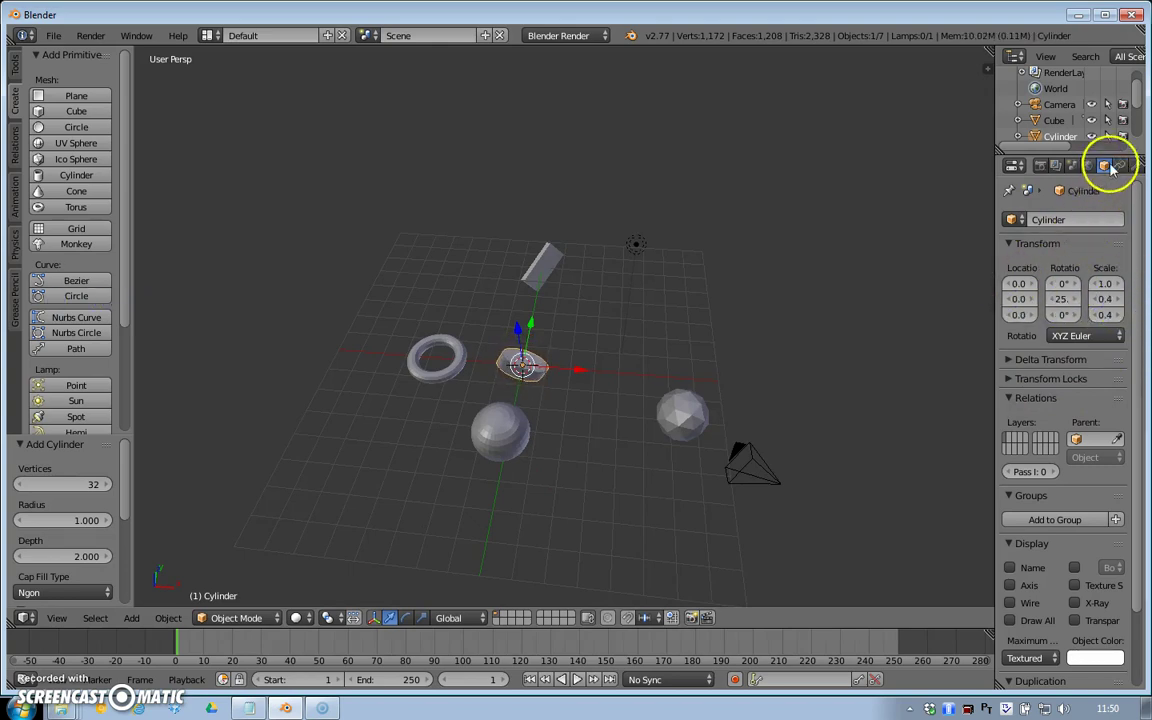